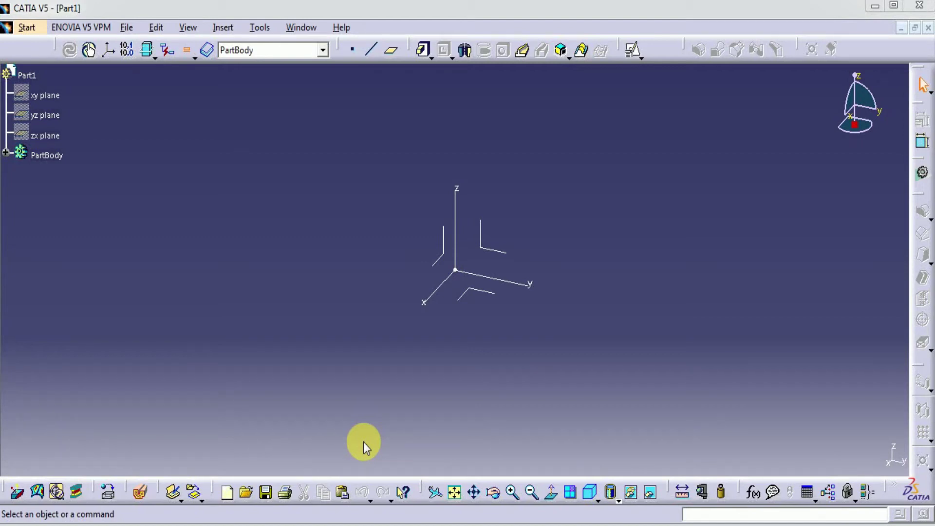
# Start a positioned sketch on the zx plane with Reverse V and Swap enabled
pyautogui.click(443, 247)
pyautogui.click(633, 50)
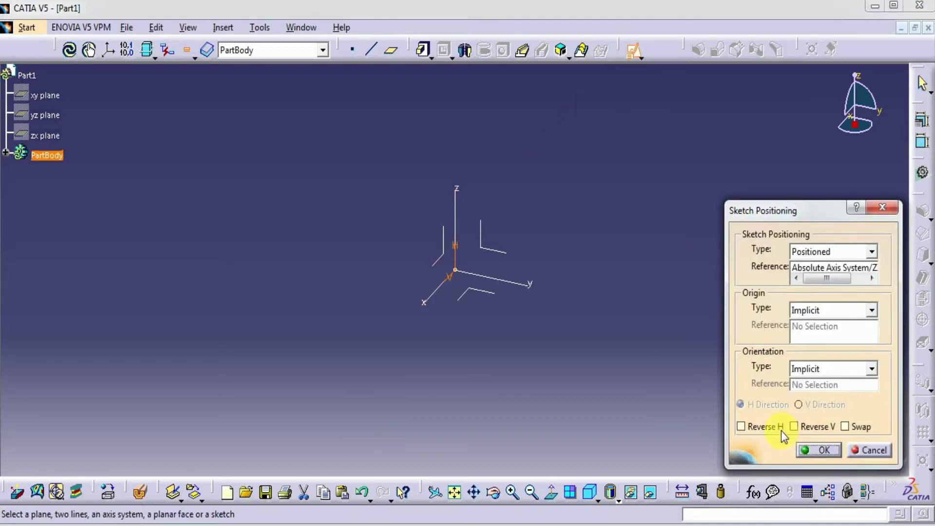
pyautogui.click(833, 452)
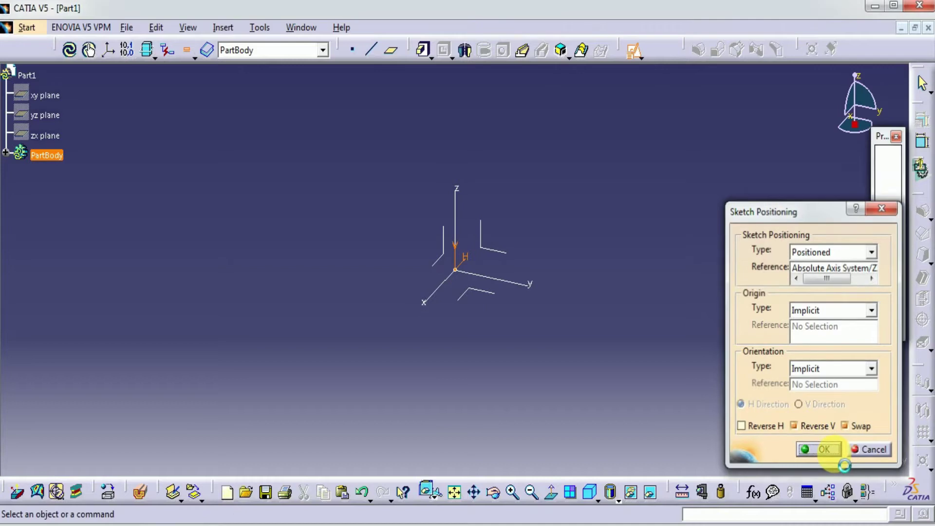
pyautogui.moveTo(652, 285); pyautogui.dragTo(656, 370, button='middle')
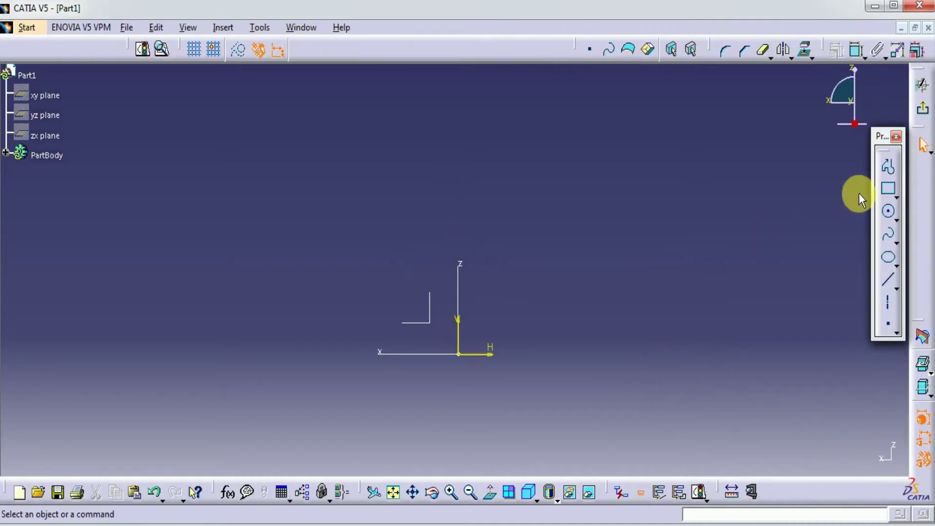
# Sketch a rectangle about 294 mm wide and 40 mm high, spanning the vertical axis with its bottom edge on the horizontal axis
pyautogui.click(888, 191)
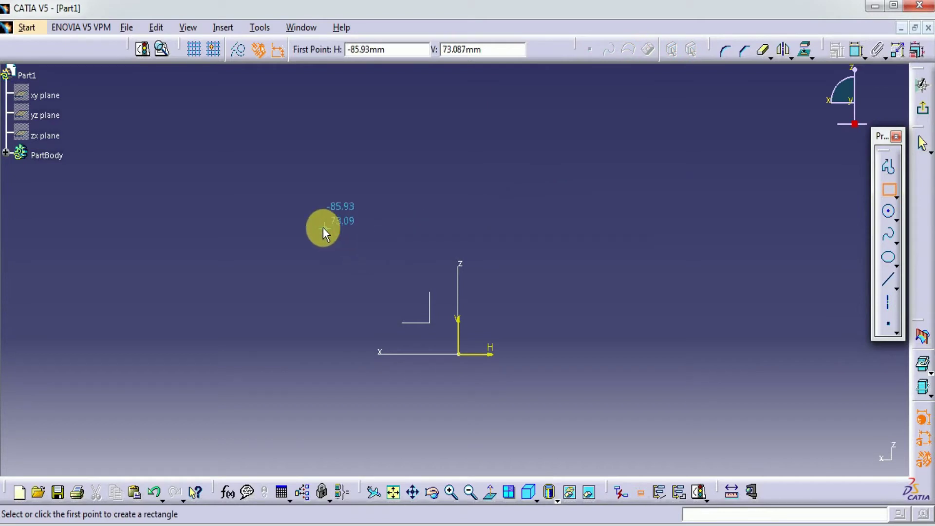
pyautogui.click(273, 285)
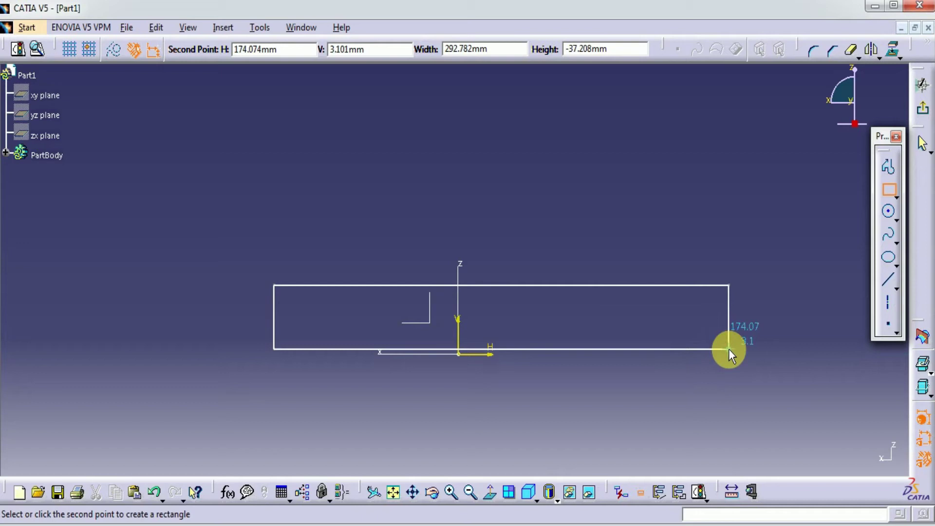
pyautogui.click(730, 355)
pyautogui.click(781, 141)
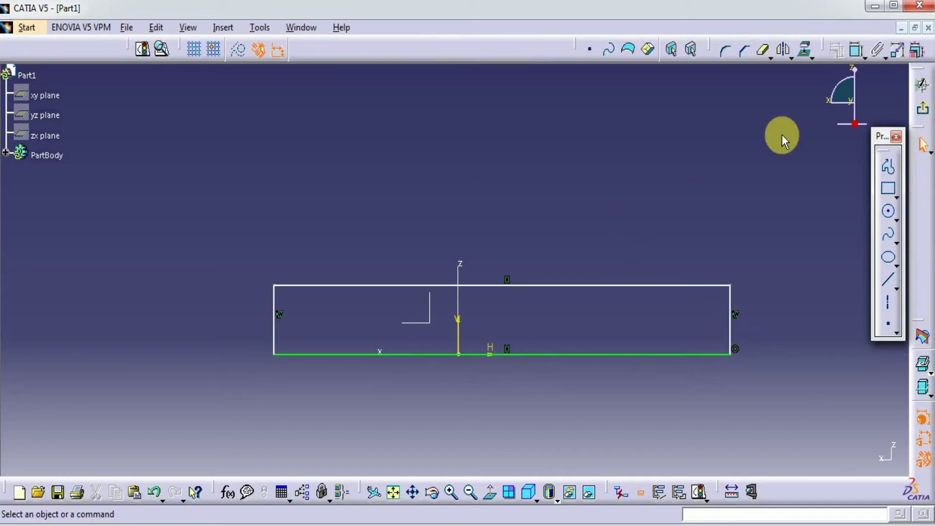
# Constrain the rectangle's two vertical sides to be symmetric about the sketch's vertical axis
pyautogui.click(855, 50)
pyautogui.click(729, 312)
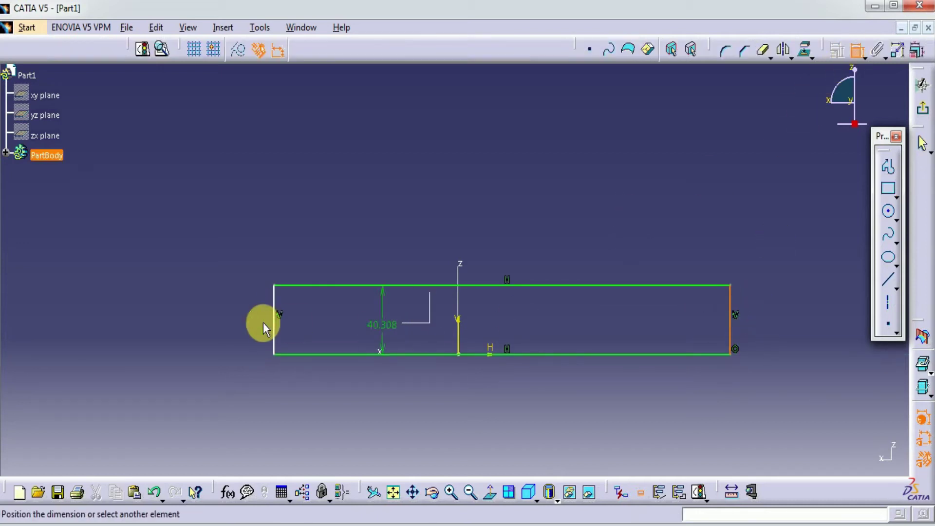
pyautogui.click(271, 302)
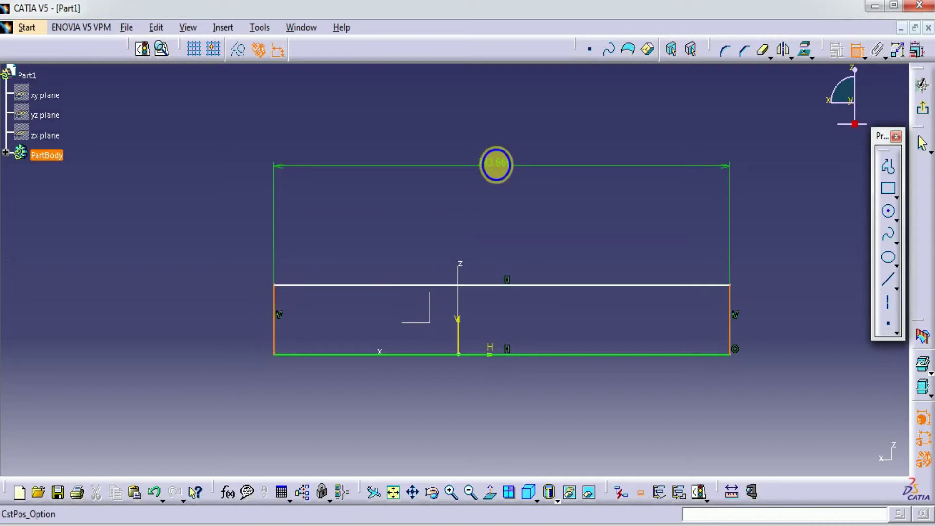
pyautogui.rightClick(495, 164)
pyautogui.click(545, 312)
pyautogui.click(458, 324)
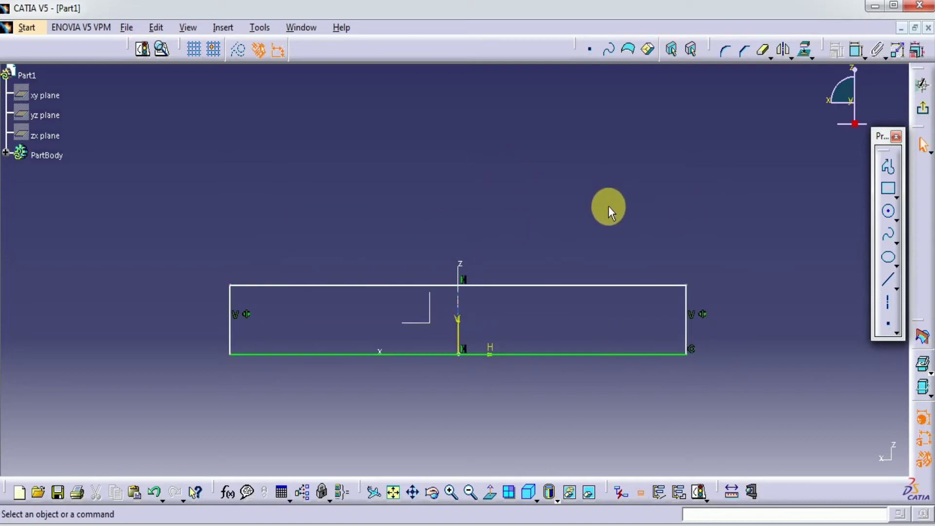
# Dimension the rectangle's height between its top and bottom edges and set it to 15 mm
pyautogui.click(856, 49)
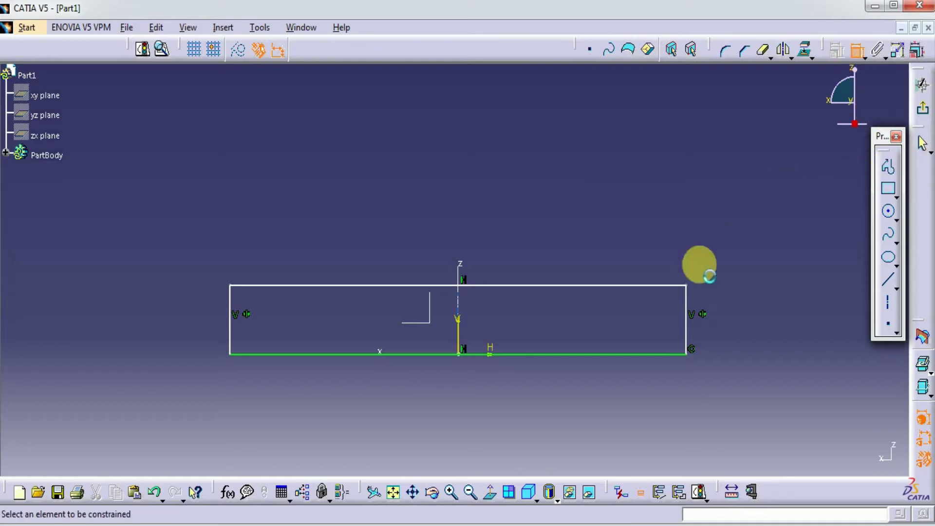
pyautogui.click(658, 284)
pyautogui.click(658, 354)
pyautogui.click(760, 321)
pyautogui.doubleClick(760, 320)
pyautogui.write('15')
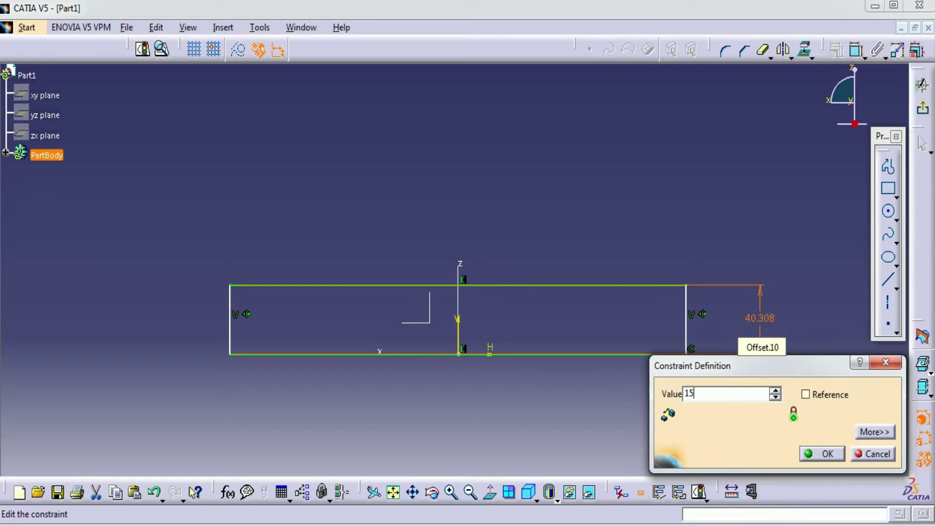
pyautogui.press('Return')
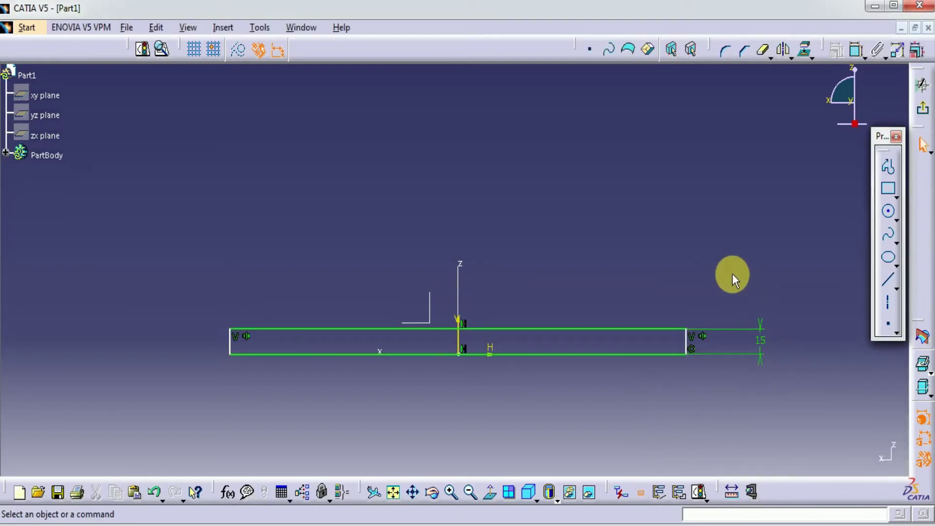
# Dimension the rectangle's width between its two vertical sides and set it to 68 mm
pyautogui.click(854, 51)
pyautogui.click(684, 336)
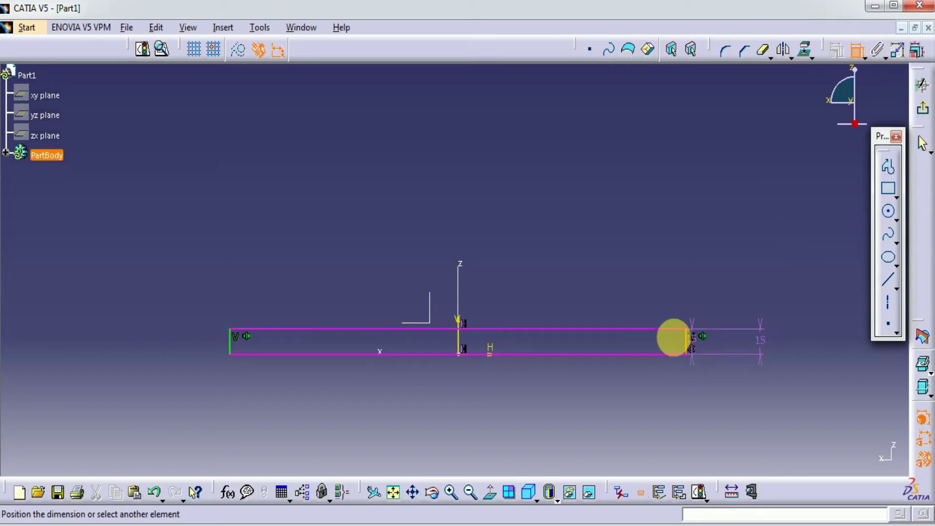
pyautogui.click(230, 342)
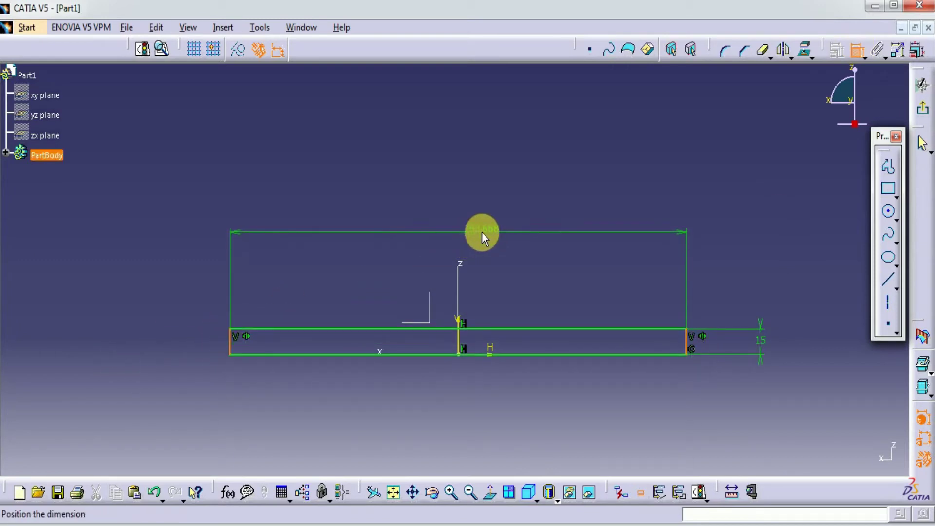
pyautogui.click(478, 229)
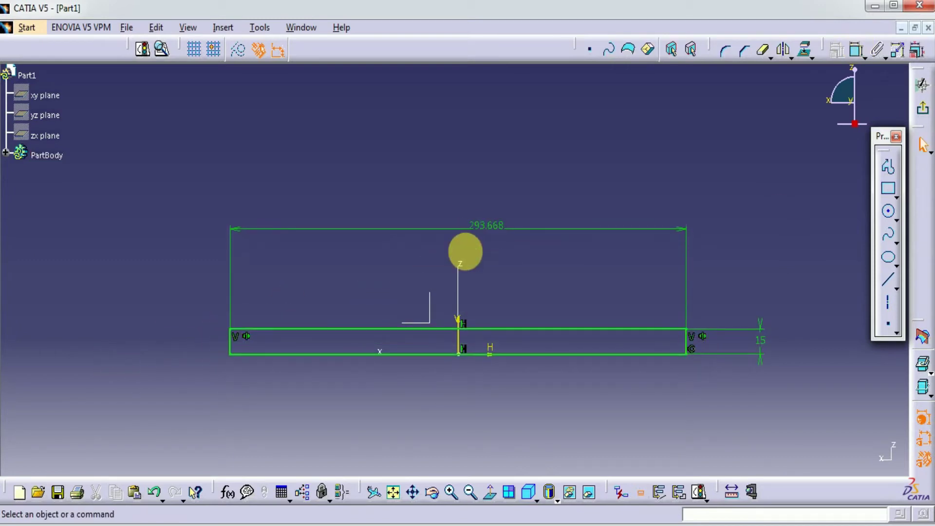
pyautogui.doubleClick(482, 238)
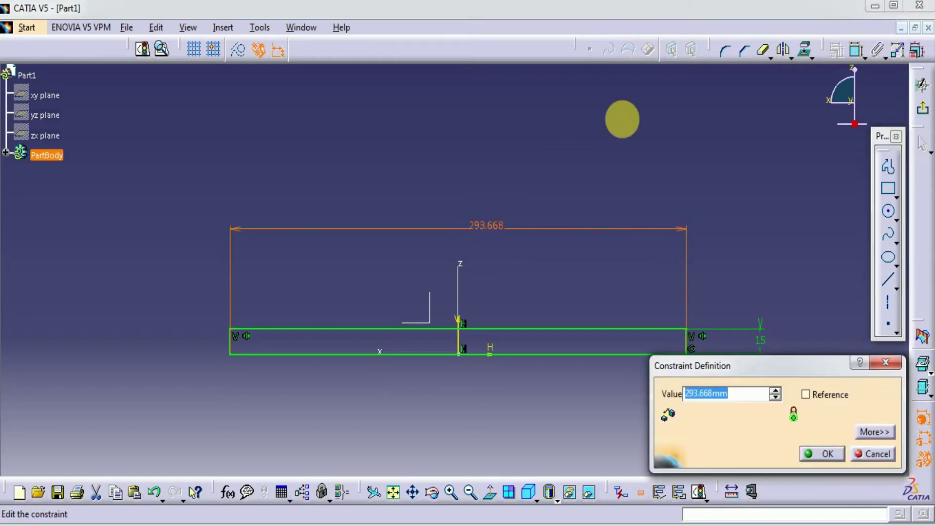
pyautogui.write('68')
pyautogui.press('Return')
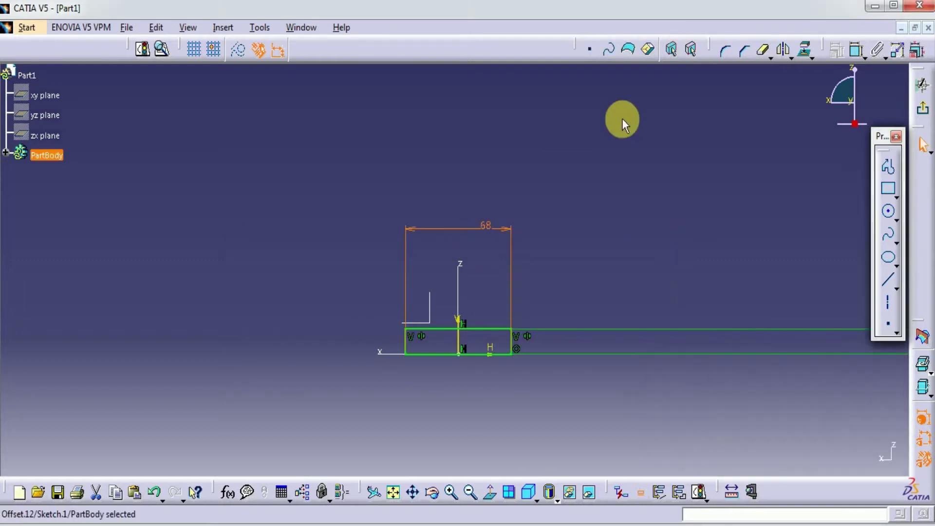
# Sketch an open dovetail profile rising from the rectangle's bottom edge, with a horizontal top about 48 mm long and 5.7 mm high
pyautogui.keyDown('ctrl'); pyautogui.moveTo(529, 372); pyautogui.dragTo(519, 159, button='middle'); pyautogui.keyUp('ctrl')
pyautogui.moveTo(523, 195); pyautogui.dragTo(532, 271, button='middle')
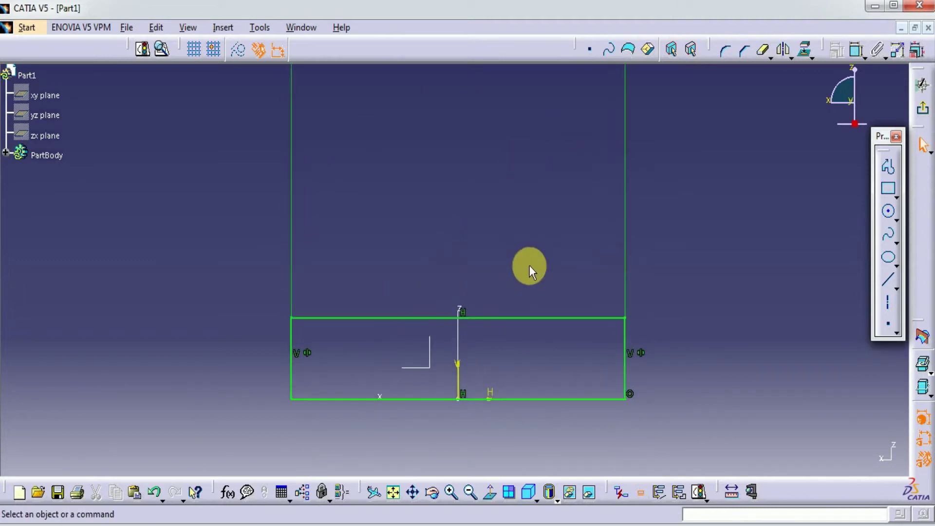
pyautogui.moveTo(542, 219)
pyautogui.mouseDown(button='middle')
pyautogui.moveTo(549, 344)
pyautogui.moveTo(581, 316)
pyautogui.moveTo(371, 309)
pyautogui.moveTo(520, 313)
pyautogui.moveTo(467, 360)
pyautogui.moveTo(467, 236)
pyautogui.moveTo(362, 304)
pyautogui.moveTo(629, 238)
pyautogui.mouseUp(button='middle')
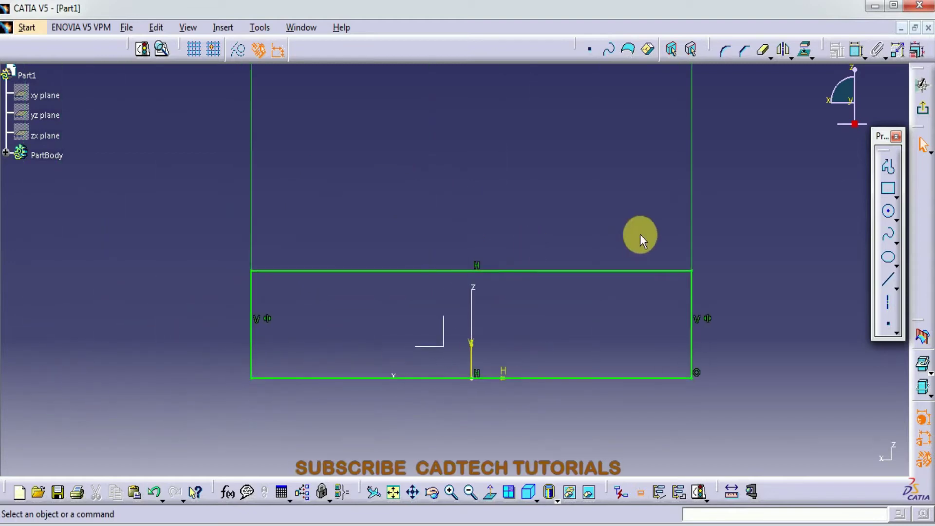
pyautogui.click(887, 165)
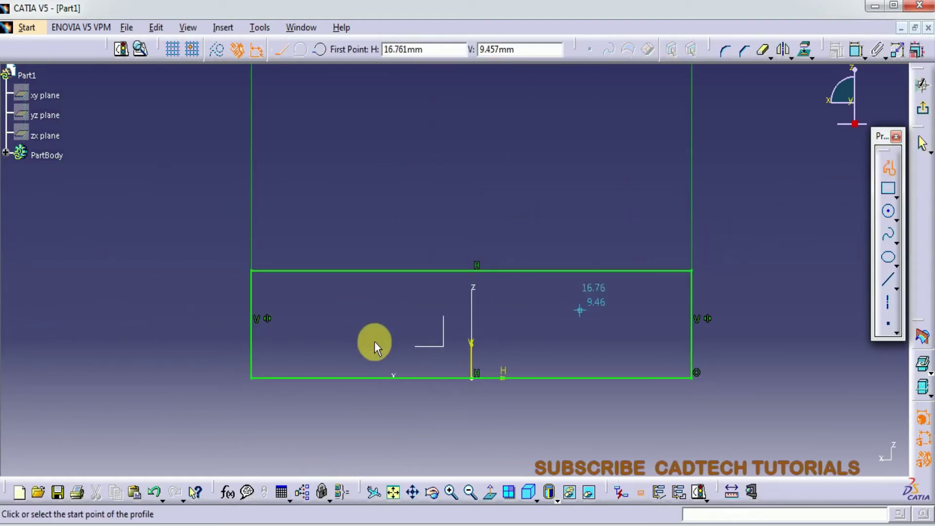
pyautogui.click(341, 377)
pyautogui.click(326, 337)
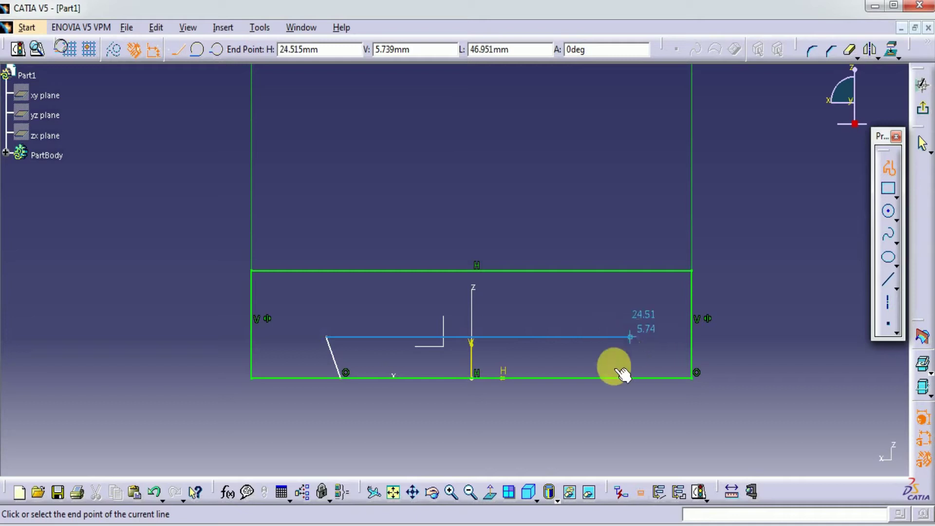
pyautogui.click(637, 337)
pyautogui.click(606, 378)
pyautogui.click(889, 168)
pyautogui.click(777, 184)
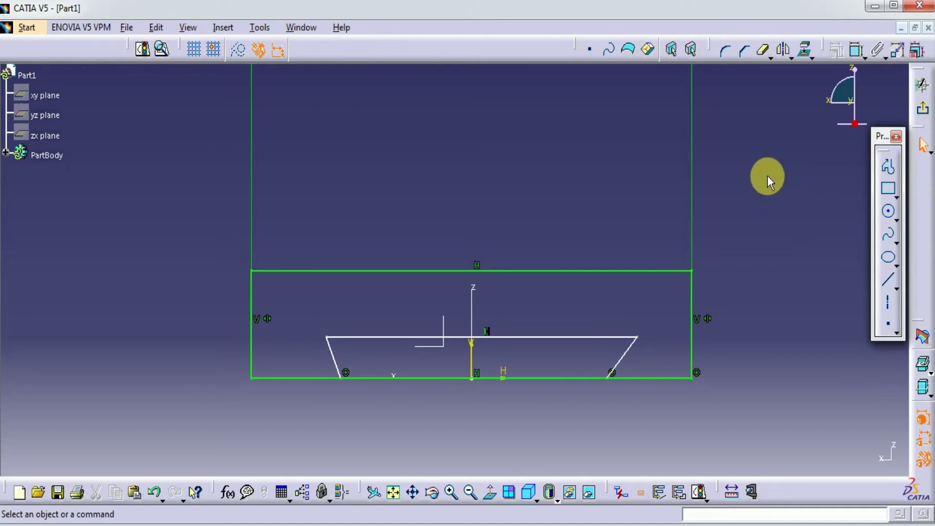
# Dimension the dovetail's top line from the rectangle's bottom edge and set the height to 6 mm
pyautogui.click(858, 48)
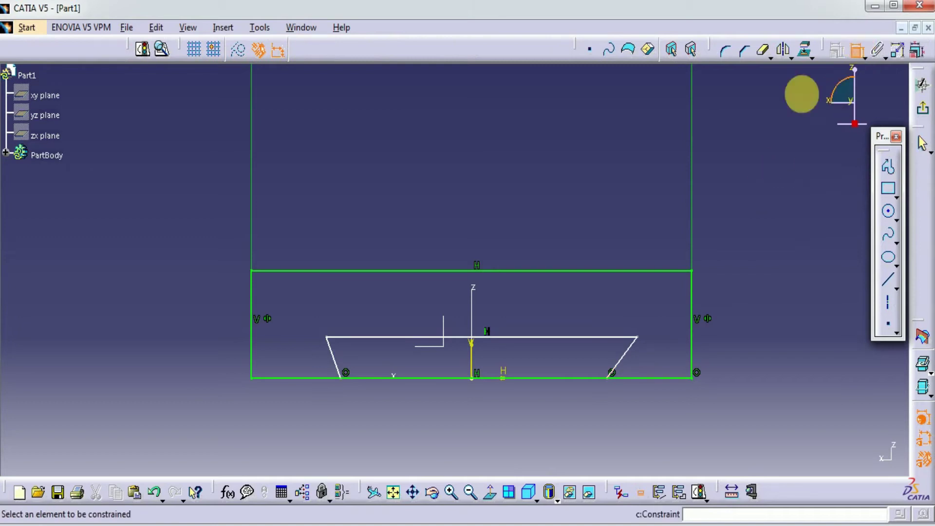
pyautogui.click(603, 336)
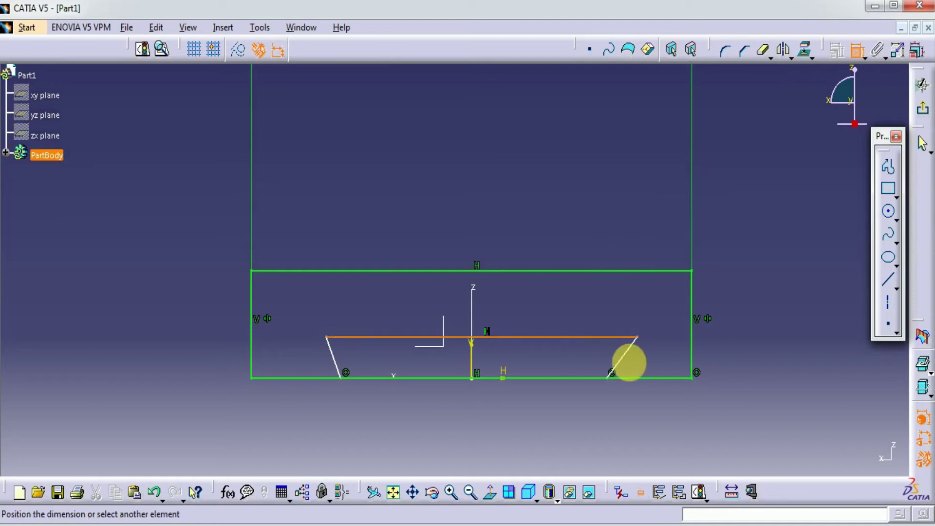
pyautogui.click(648, 377)
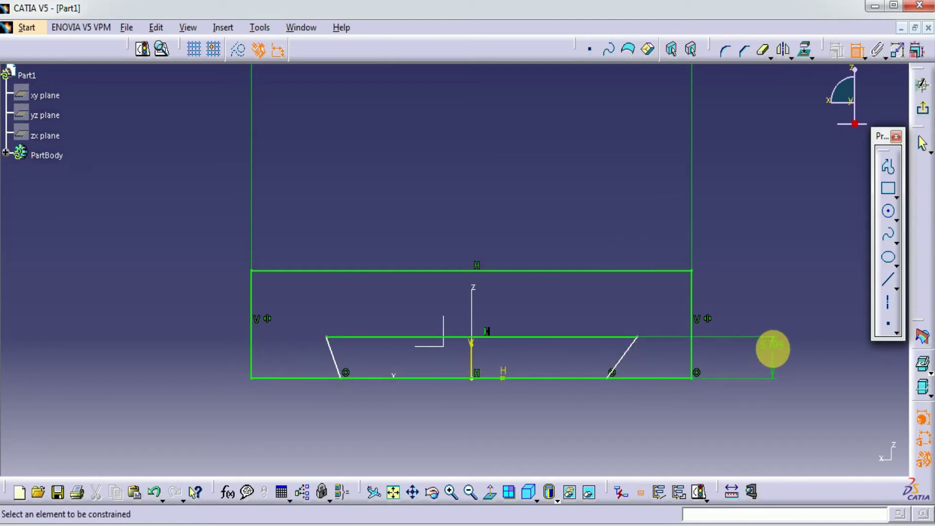
pyautogui.click(772, 348)
pyautogui.doubleClick(774, 349)
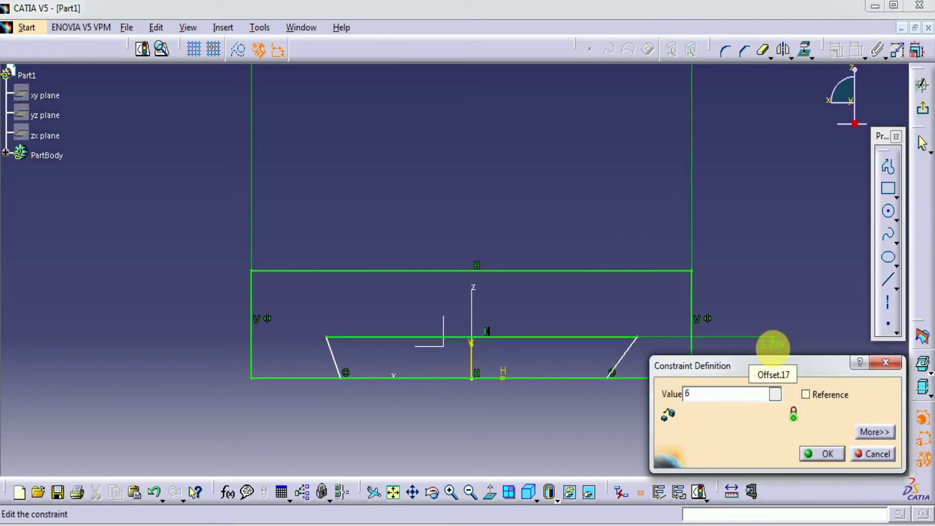
pyautogui.write('6')
pyautogui.press('Return')
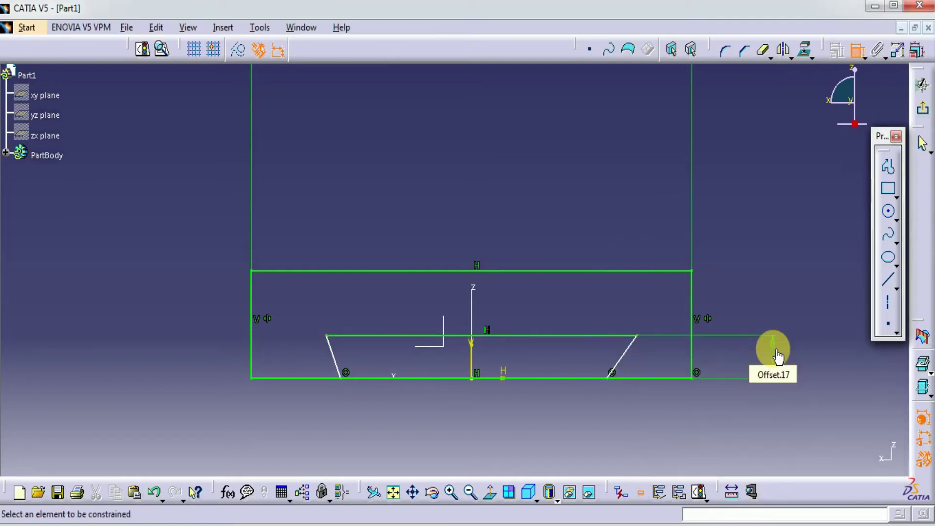
# Dimension the dovetail's upper right corner from the rectangle's right side and set the distance to 12 mm
pyautogui.click(639, 339)
pyautogui.click(692, 322)
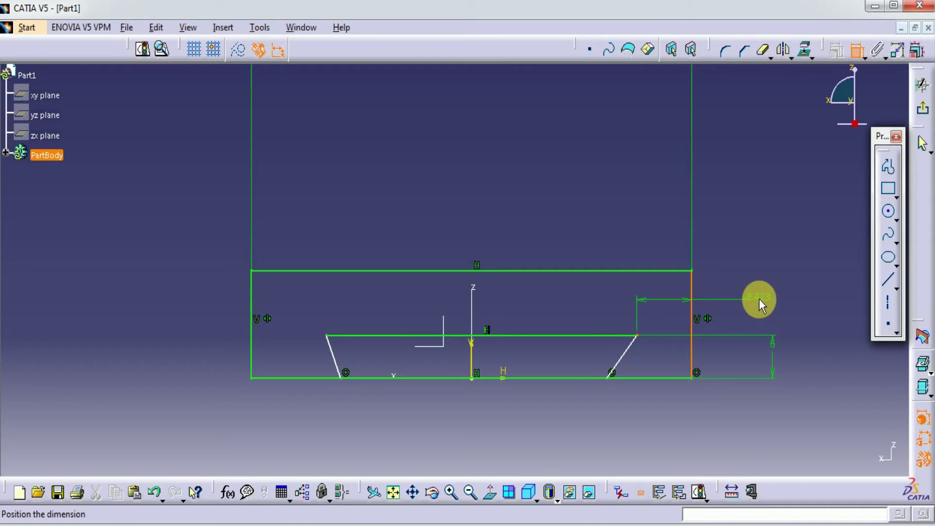
pyautogui.click(758, 298)
pyautogui.doubleClick(762, 302)
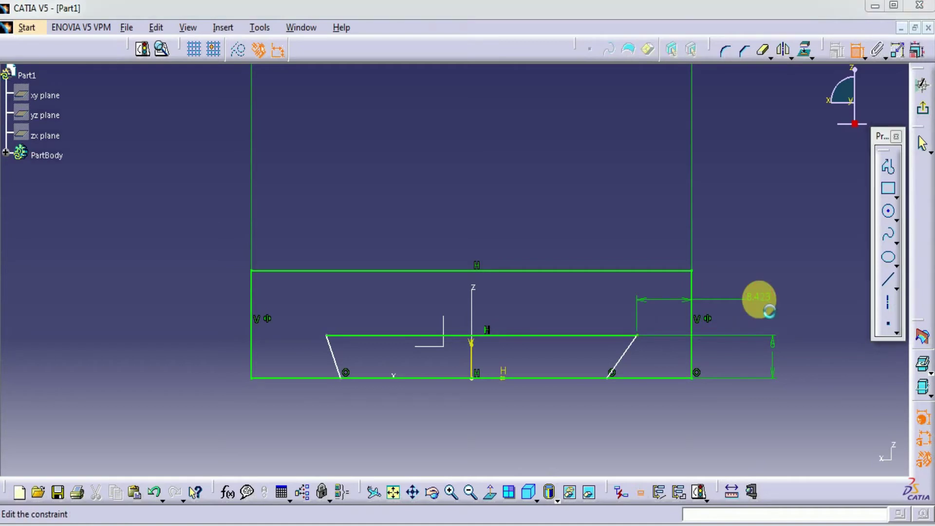
pyautogui.write('12mm')
pyautogui.press('Return')
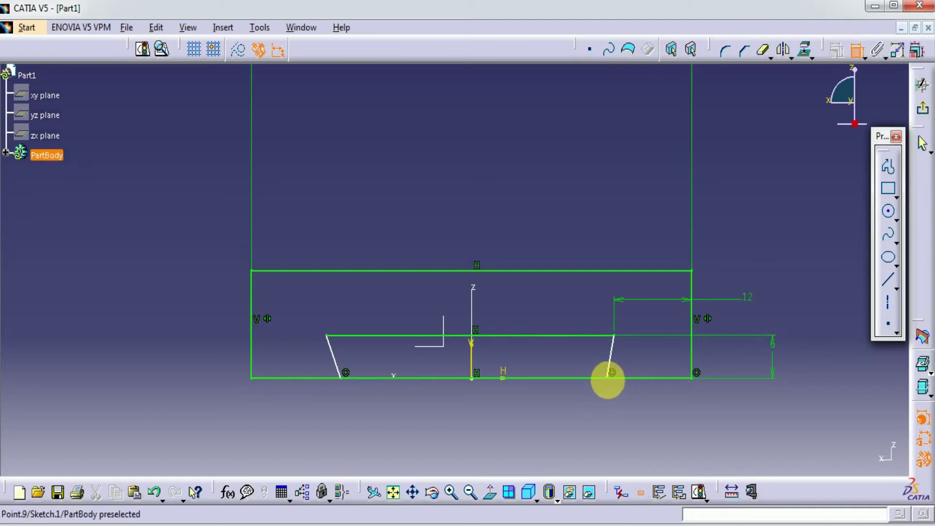
# Dimension the dovetail's lower right endpoint from the rectangle's right side and set the distance to 18 mm
pyautogui.click(608, 379)
pyautogui.click(692, 360)
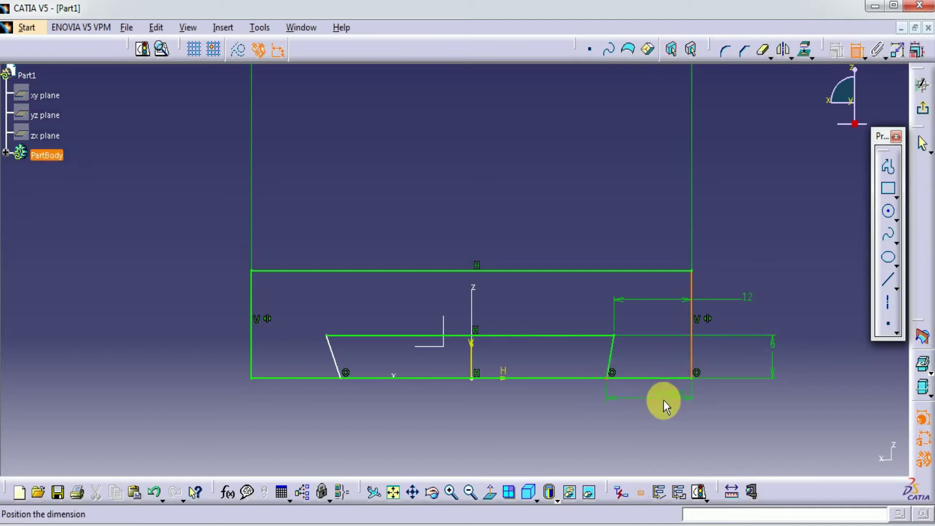
pyautogui.click(662, 400)
pyautogui.doubleClick(663, 398)
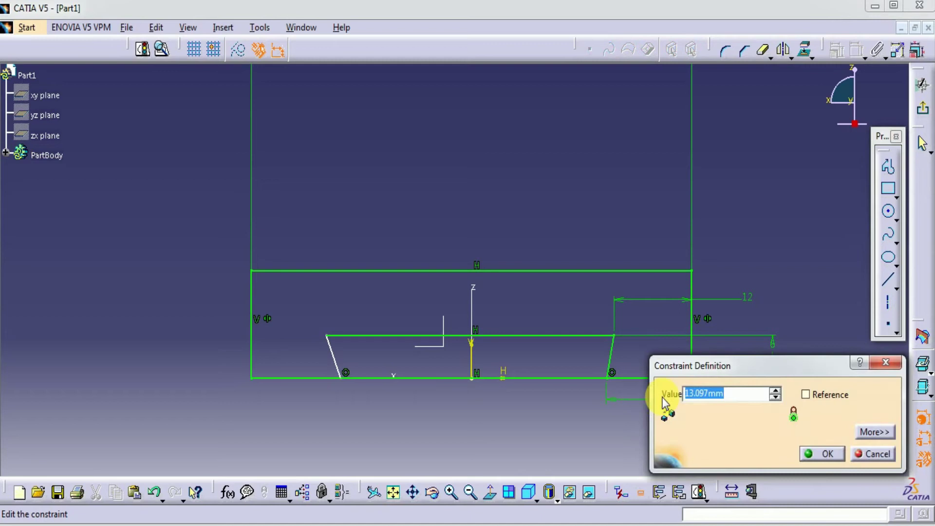
pyautogui.press('Return')
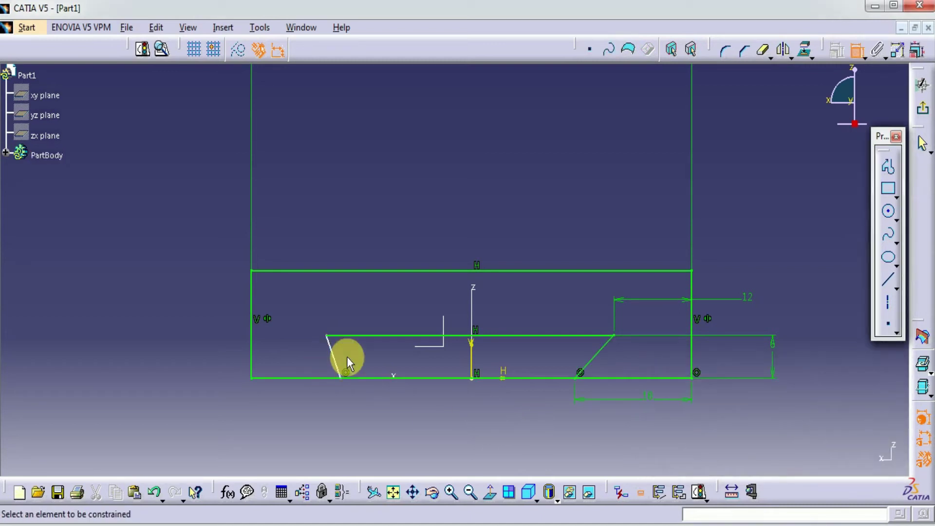
# Dimension the dovetail's upper left corner from the rectangle's left side and set the distance to 12 mm
pyautogui.click(327, 335)
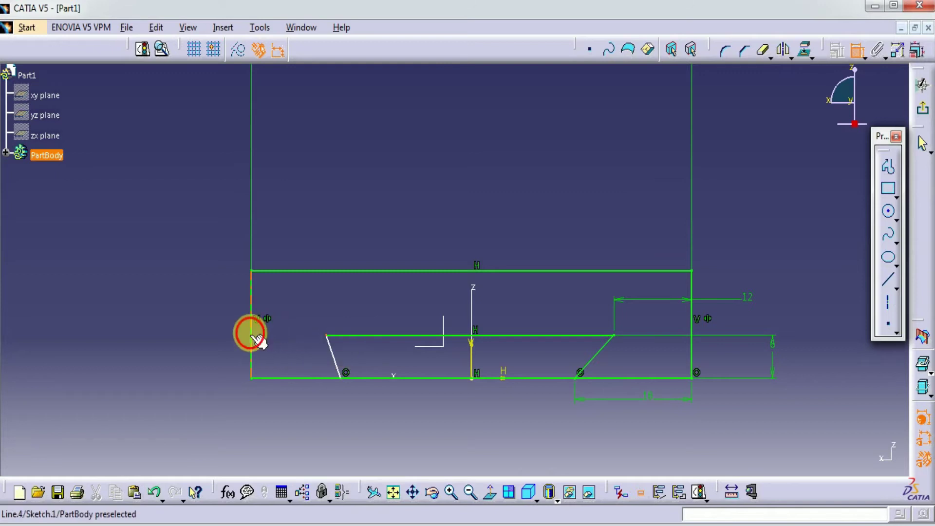
pyautogui.click(251, 329)
pyautogui.click(283, 324)
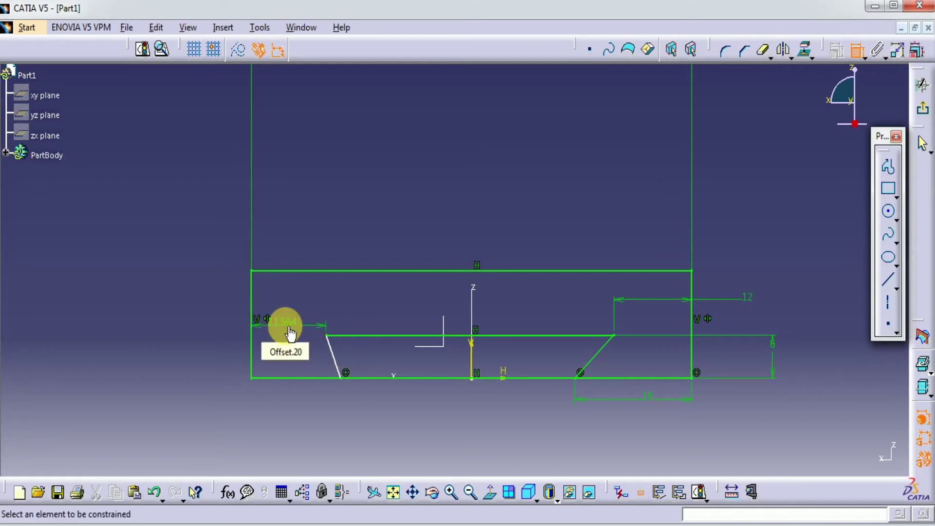
pyautogui.doubleClick(295, 331)
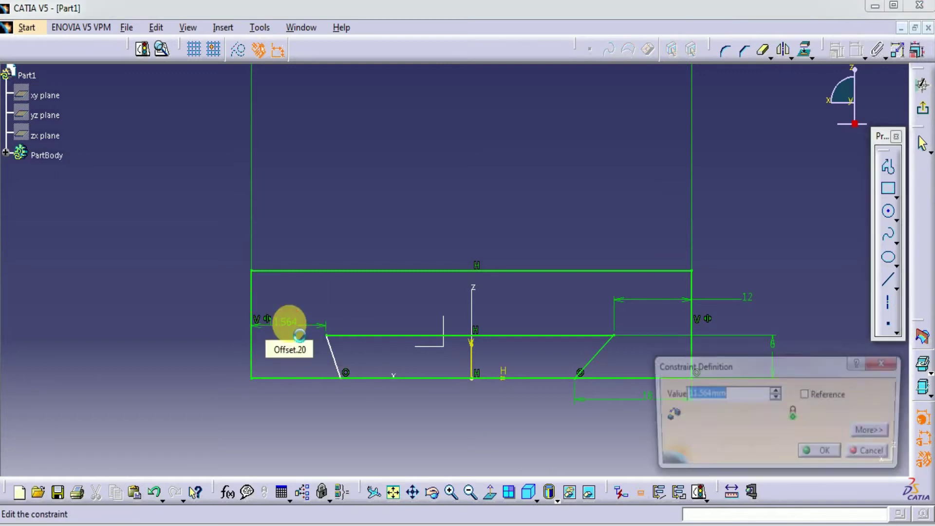
pyautogui.write('12')
pyautogui.press('Return')
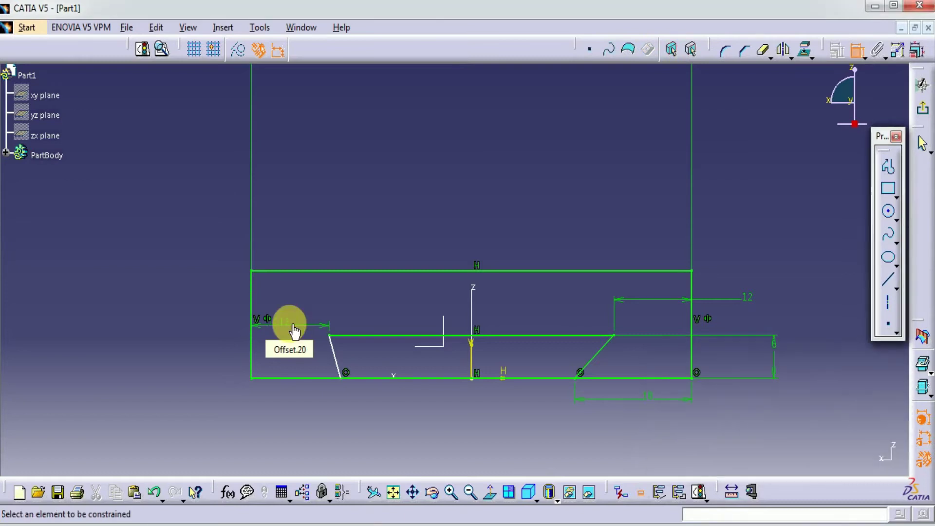
pyautogui.click(340, 381)
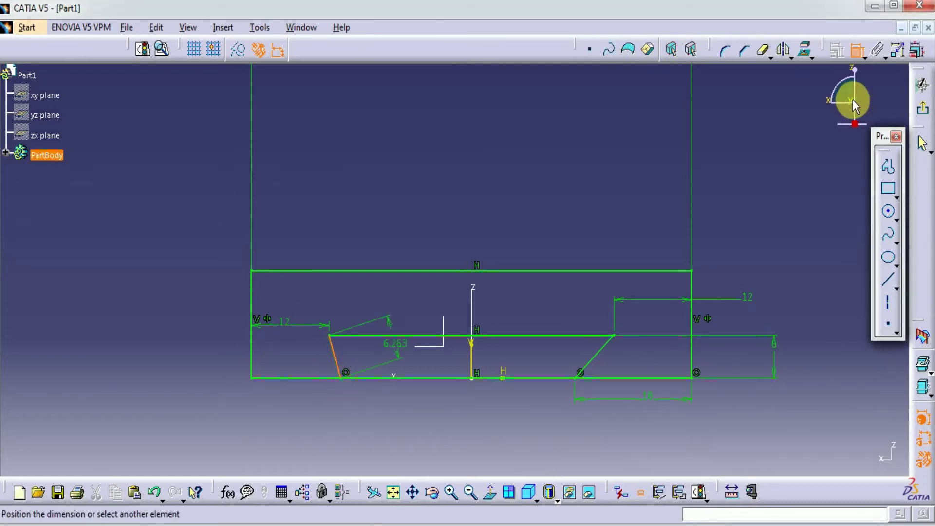
pyautogui.click(858, 54)
pyautogui.click(858, 53)
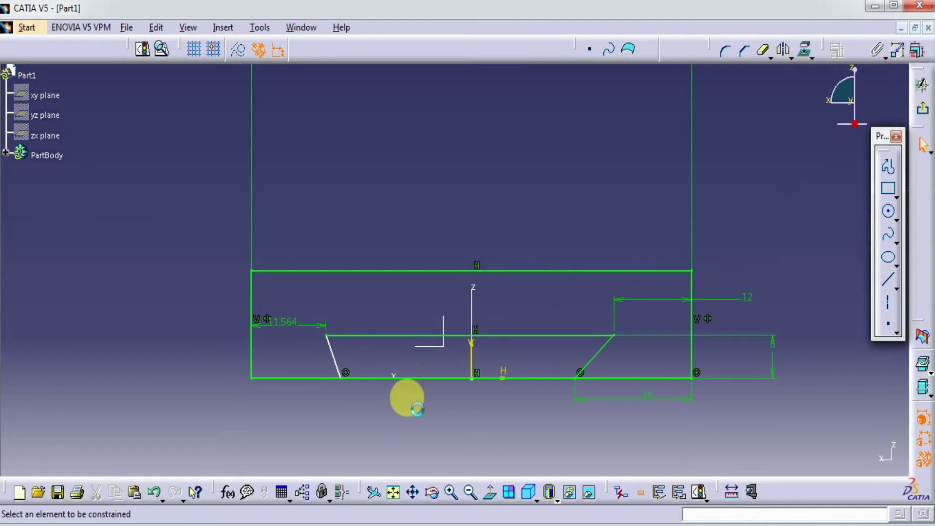
# Dimension the dovetail's lower left endpoint from the rectangle's left side and set the distance to 18 mm
pyautogui.click(258, 370)
pyautogui.click(277, 408)
pyautogui.doubleClick(279, 404)
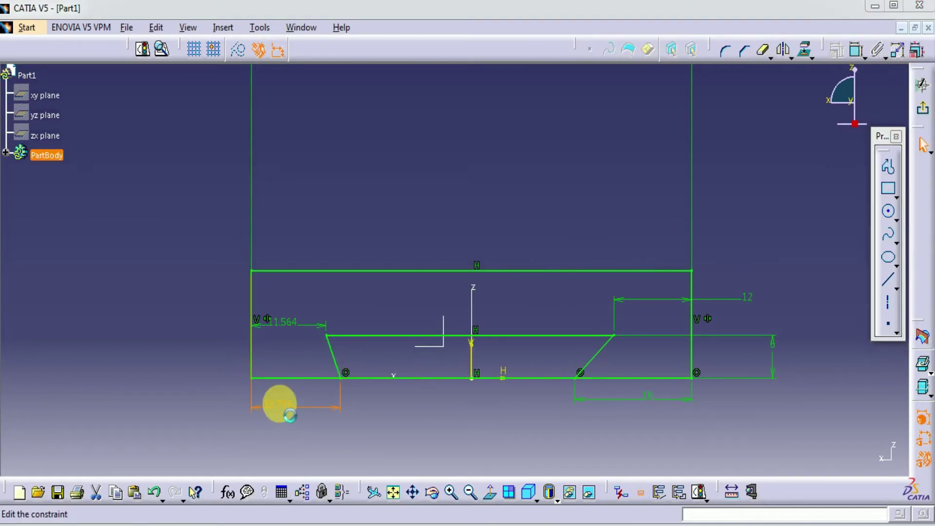
pyautogui.write('18')
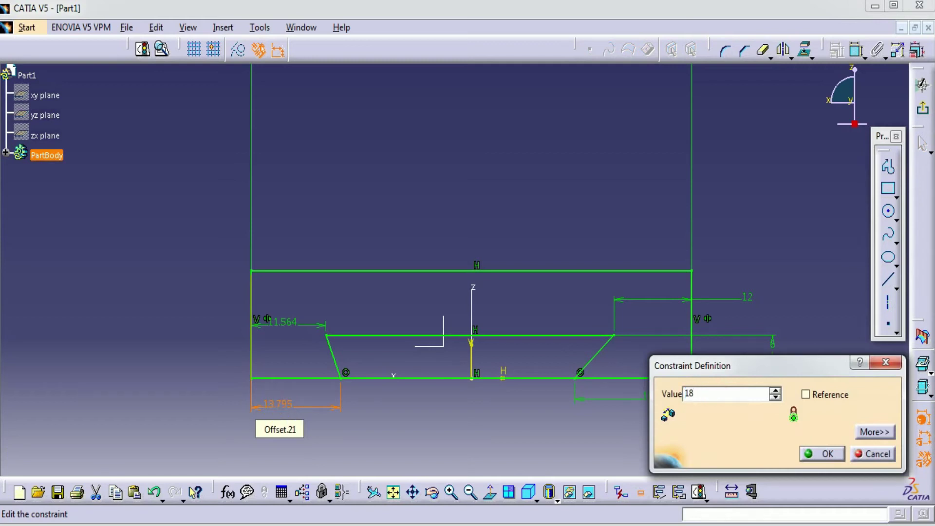
pyautogui.press('Return')
pyautogui.click(449, 403)
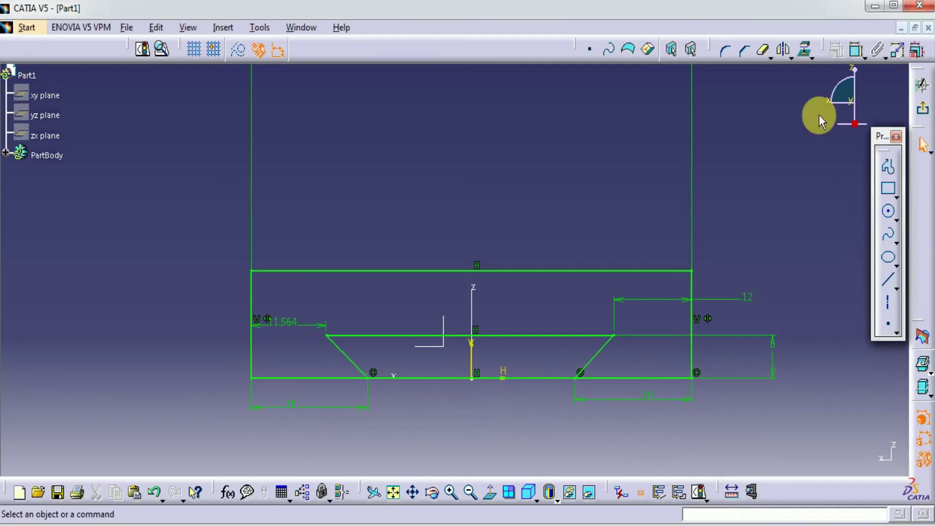
# Quick-trim the rectangle's bottom edge between the two dovetail endpoints and exit the sketch
pyautogui.click(763, 48)
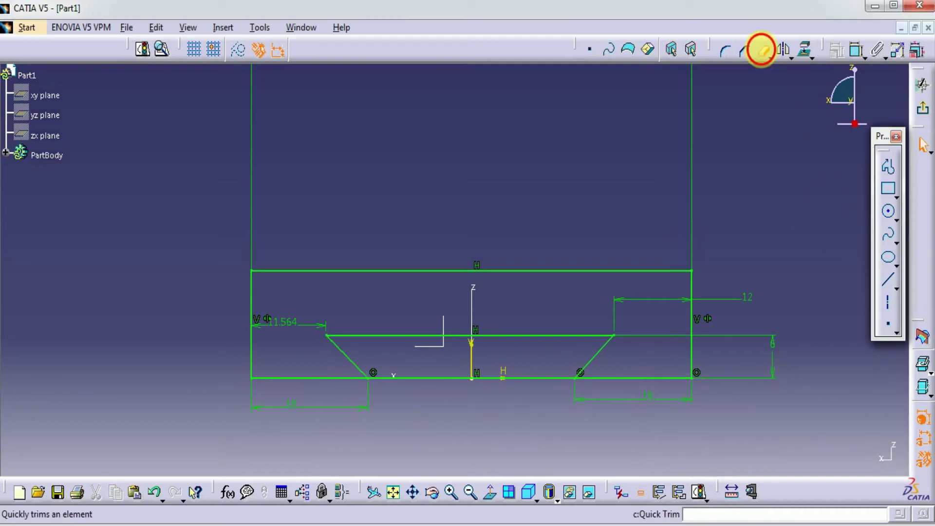
pyautogui.click(448, 378)
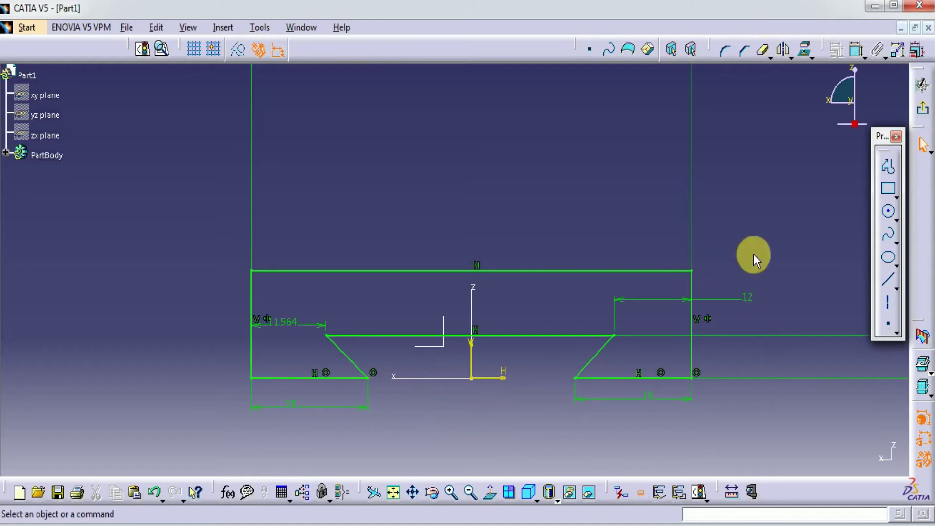
pyautogui.moveTo(747, 255); pyautogui.dragTo(724, 264, button='middle')
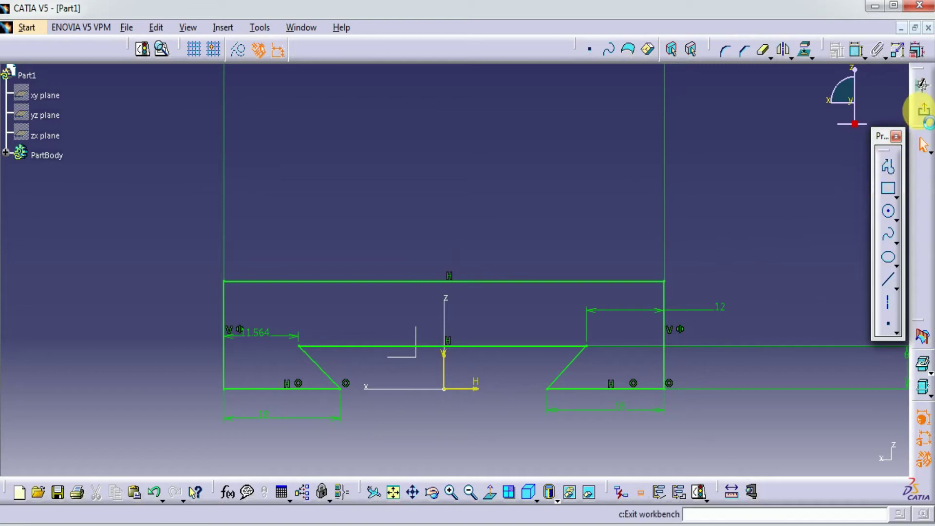
pyautogui.click(923, 112)
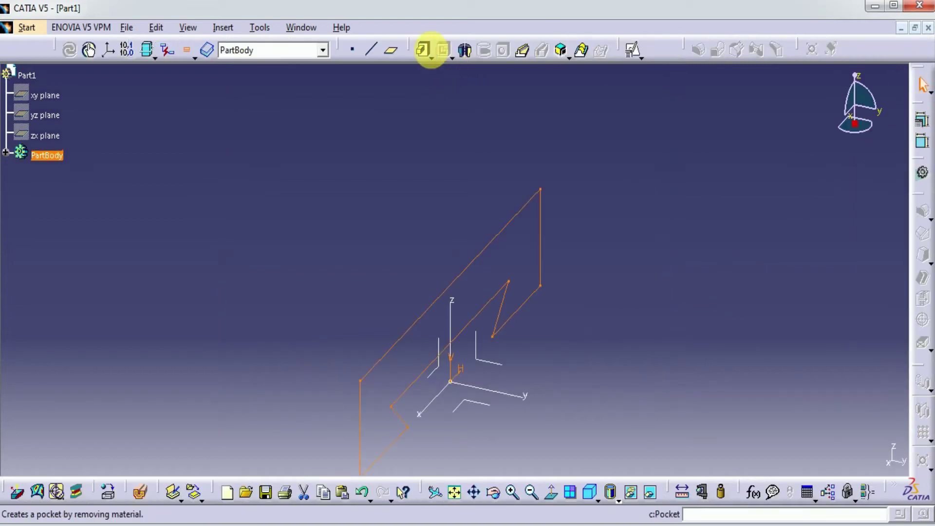
# Start a pad of the dovetailed profile with a length of 68 mm and preview it
pyautogui.click(423, 50)
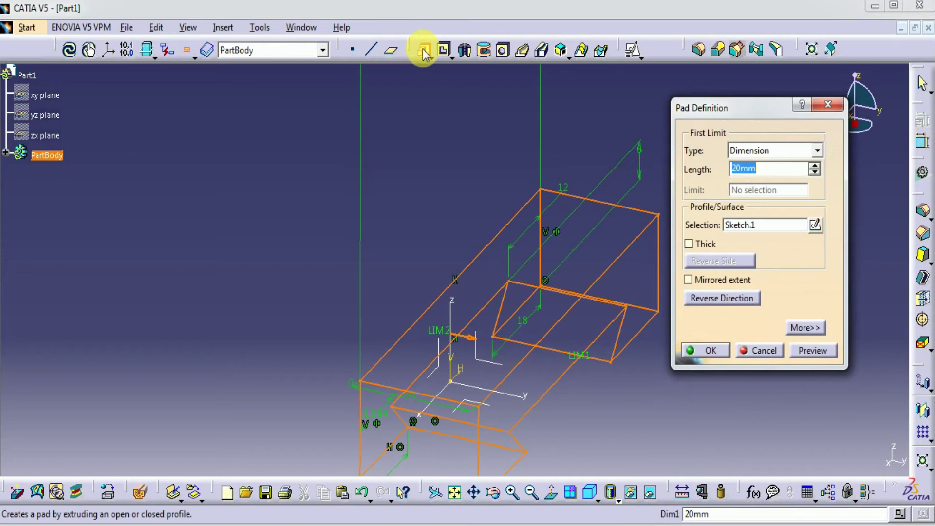
pyautogui.write('6')
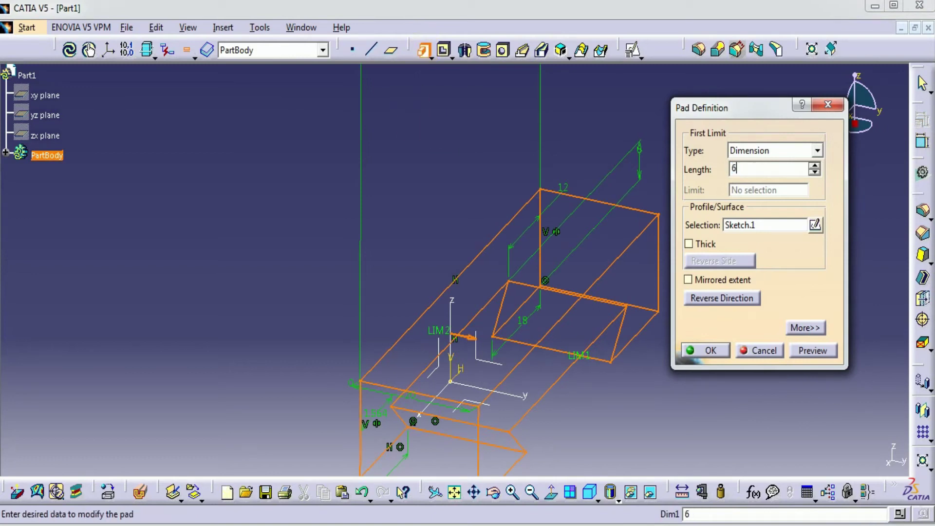
pyautogui.click(817, 355)
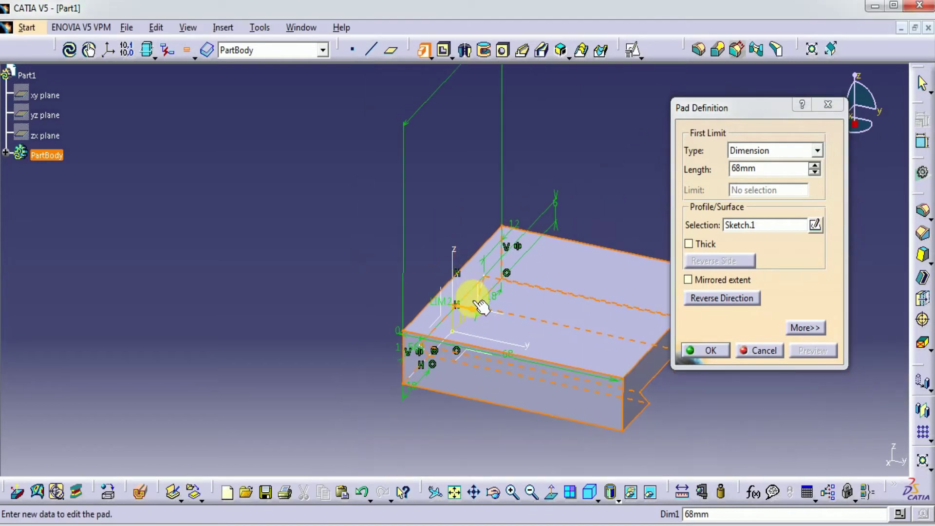
pyautogui.moveTo(482, 305); pyautogui.dragTo(388, 302, button='middle')
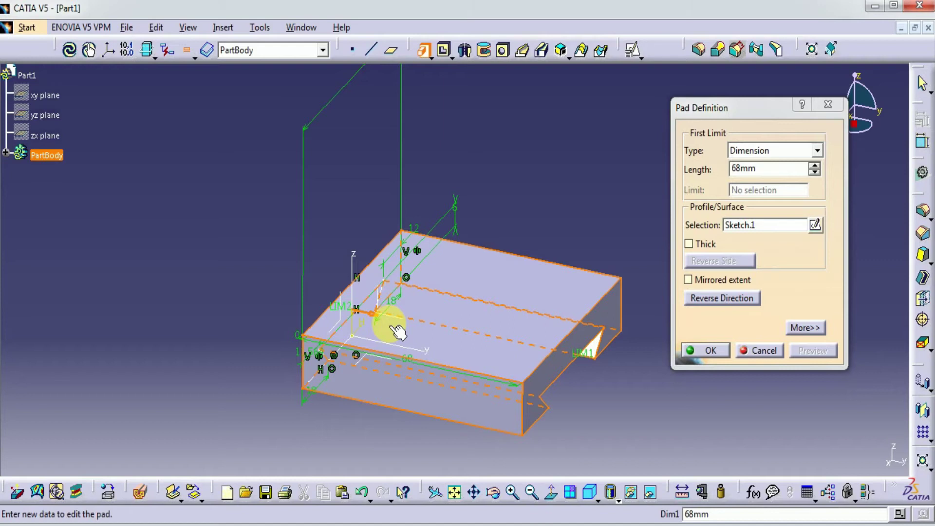
# Give the pad a mirrored extent, set its length to 34 mm, and create it
pyautogui.click(699, 281)
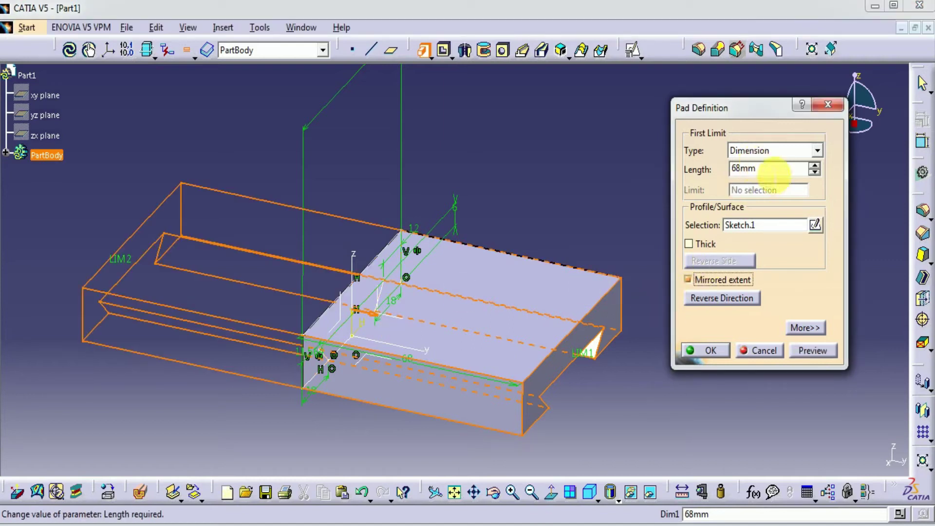
pyautogui.moveTo(760, 170); pyautogui.dragTo(691, 173)
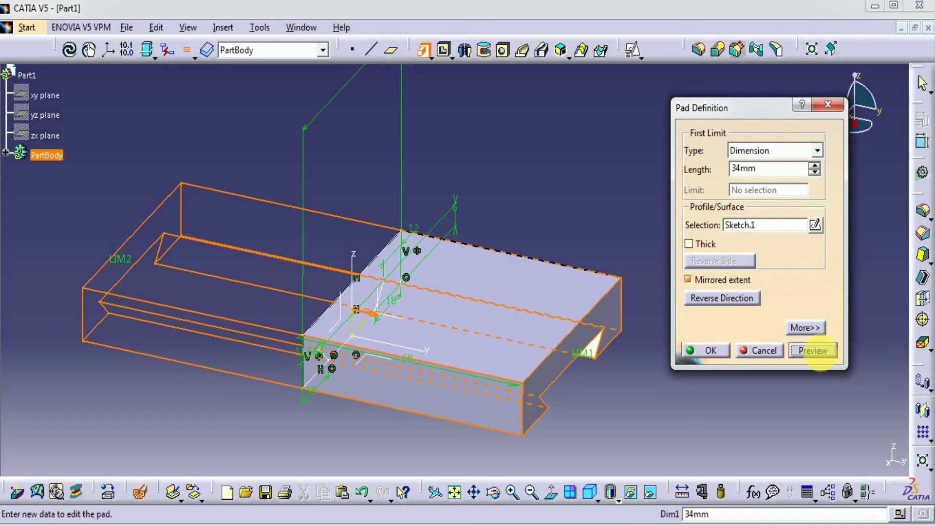
pyautogui.click(818, 351)
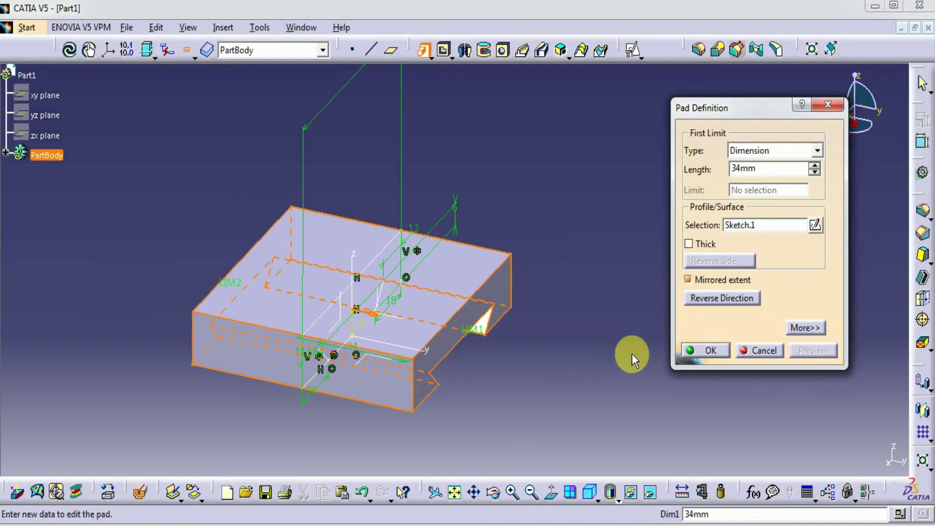
pyautogui.click(712, 350)
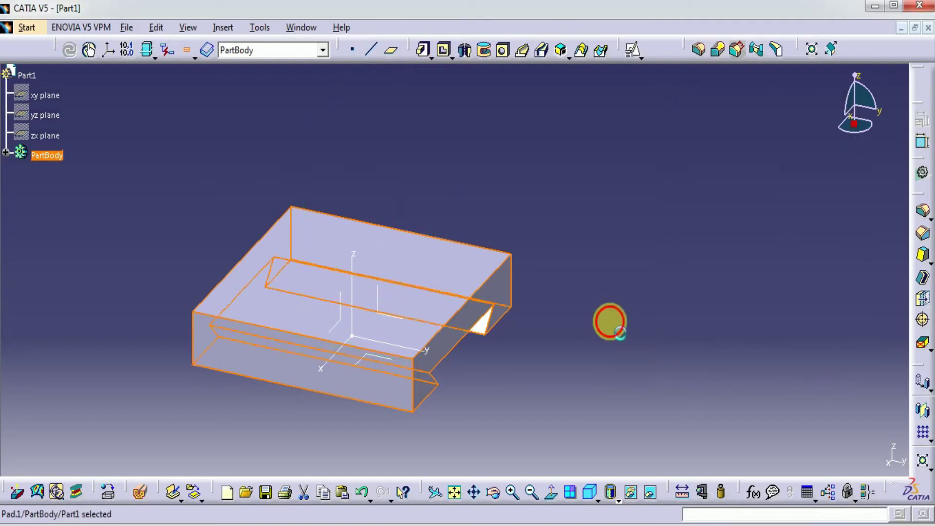
pyautogui.moveTo(610, 323); pyautogui.dragTo(690, 355, button='middle')
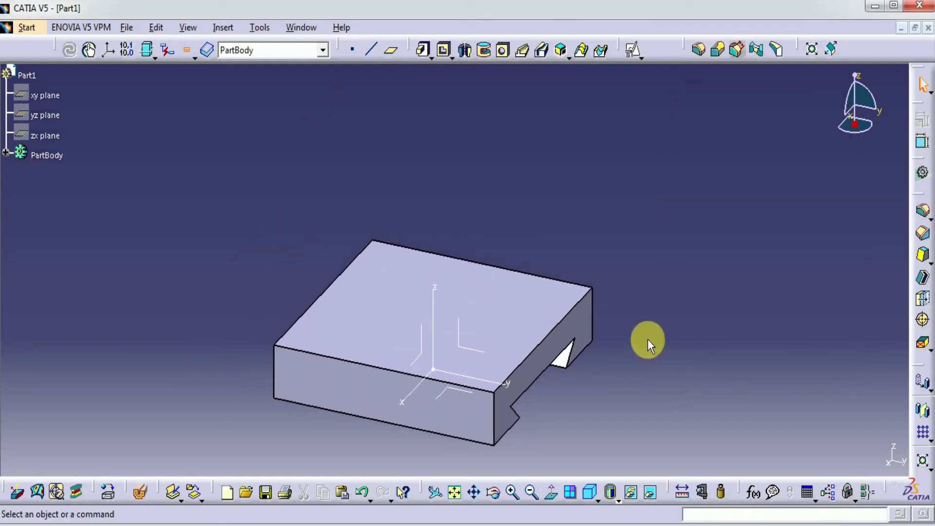
# Open a positioned sketch on the block's top face with the H direction reversed
pyautogui.click(519, 308)
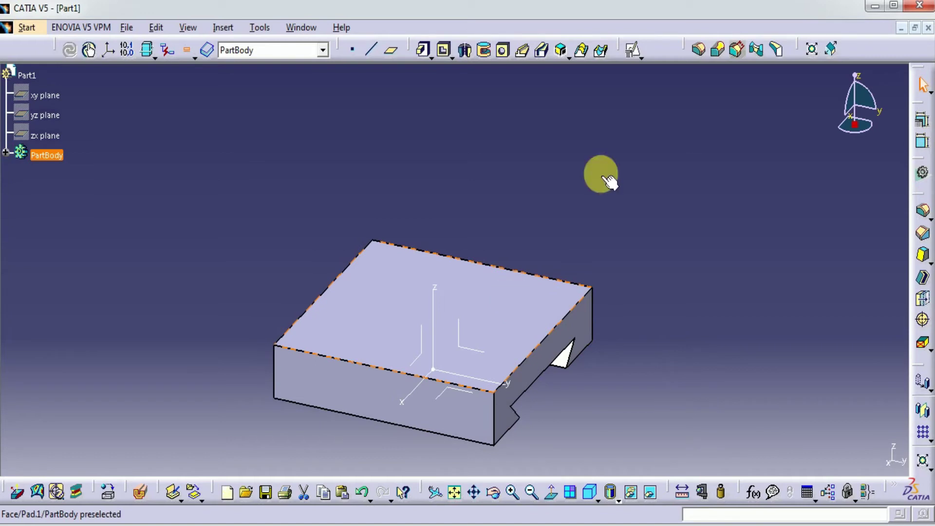
pyautogui.click(632, 50)
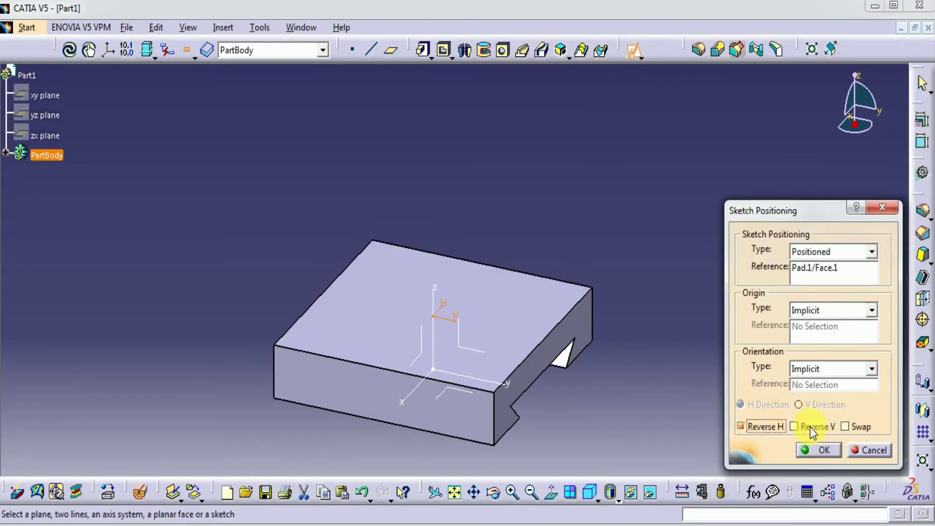
pyautogui.click(825, 449)
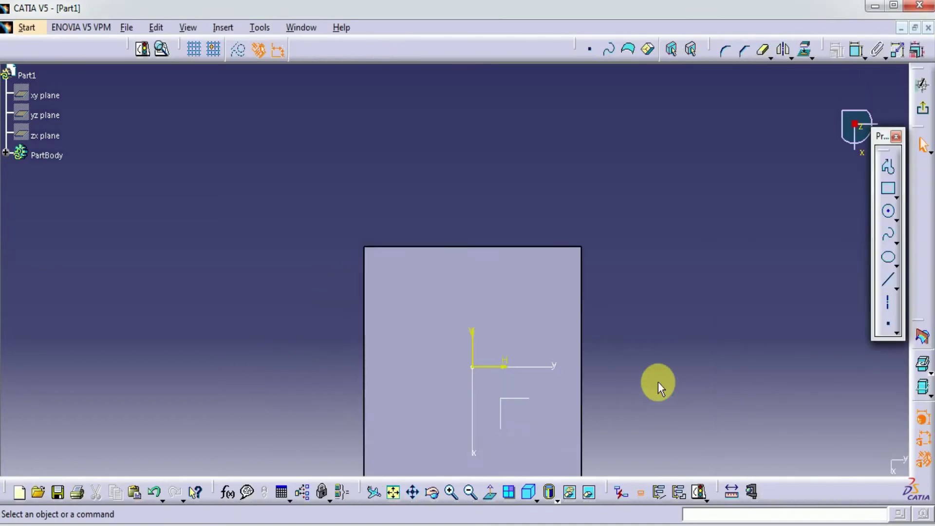
# Sketch a rectangle about 45 mm wide and 46 mm high around the origin on the top face
pyautogui.click(888, 189)
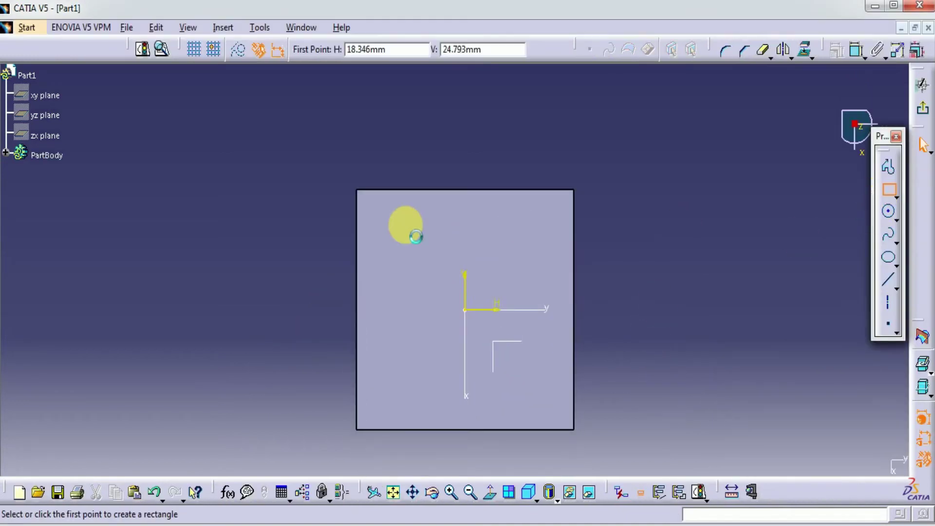
pyautogui.click(392, 226)
pyautogui.click(535, 388)
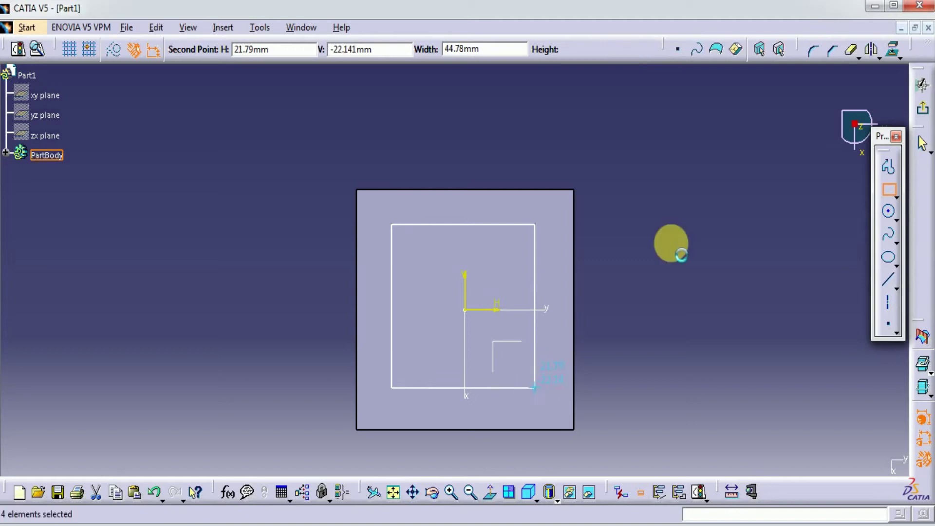
pyautogui.click(683, 152)
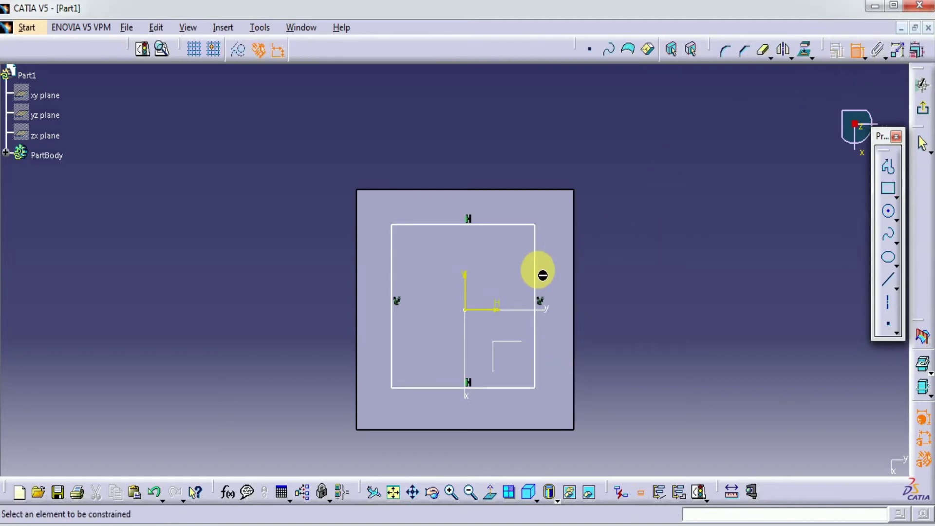
# Dimension the sketched rectangle's right side and set its length to 48 mm
pyautogui.click(535, 267)
pyautogui.click(622, 269)
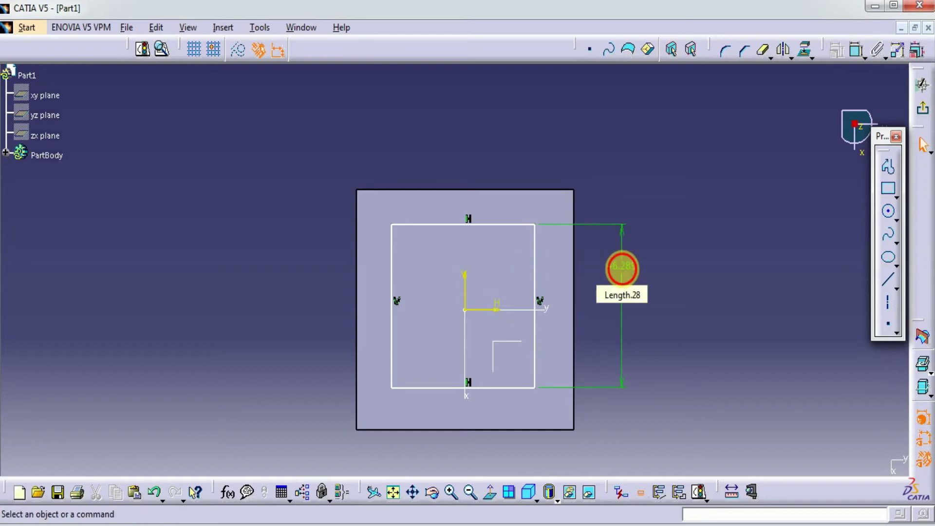
pyautogui.doubleClick(622, 269)
pyautogui.write('48')
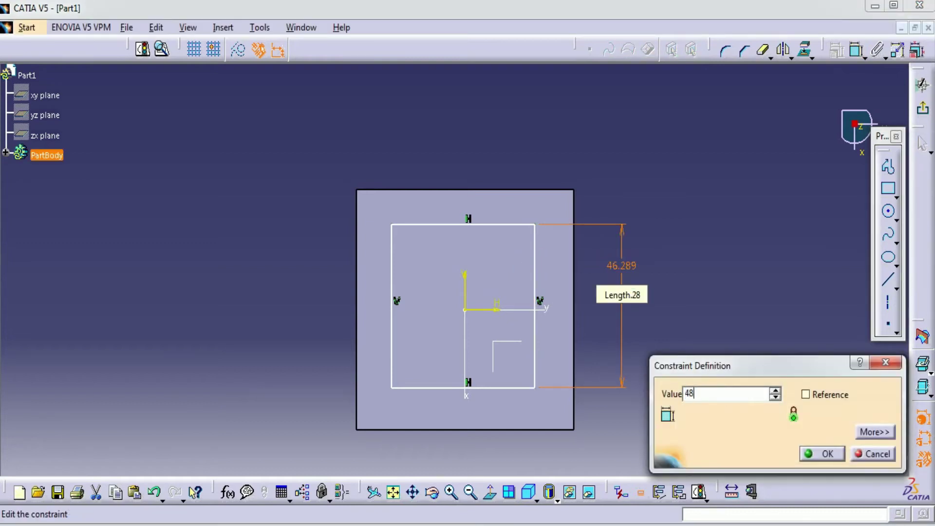
pyautogui.press('Return')
# Dimension the sketched rectangle's top side and set its width to 48 mm
pyautogui.click(507, 218)
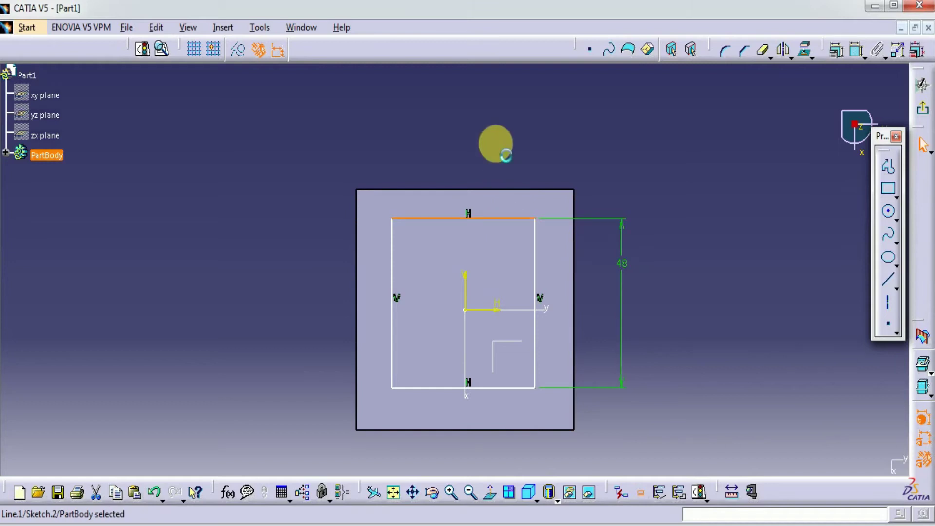
pyautogui.click(856, 49)
pyautogui.click(452, 142)
pyautogui.doubleClick(452, 142)
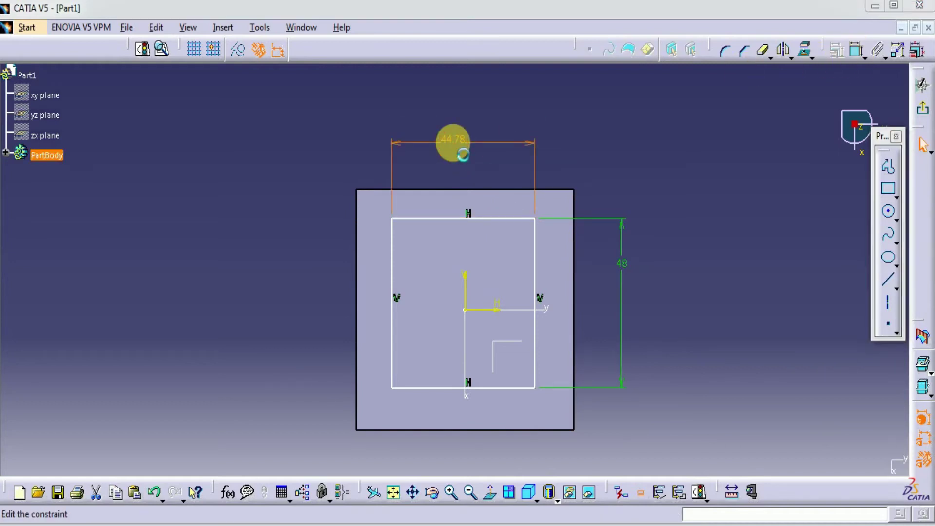
pyautogui.write('48')
pyautogui.press('Return')
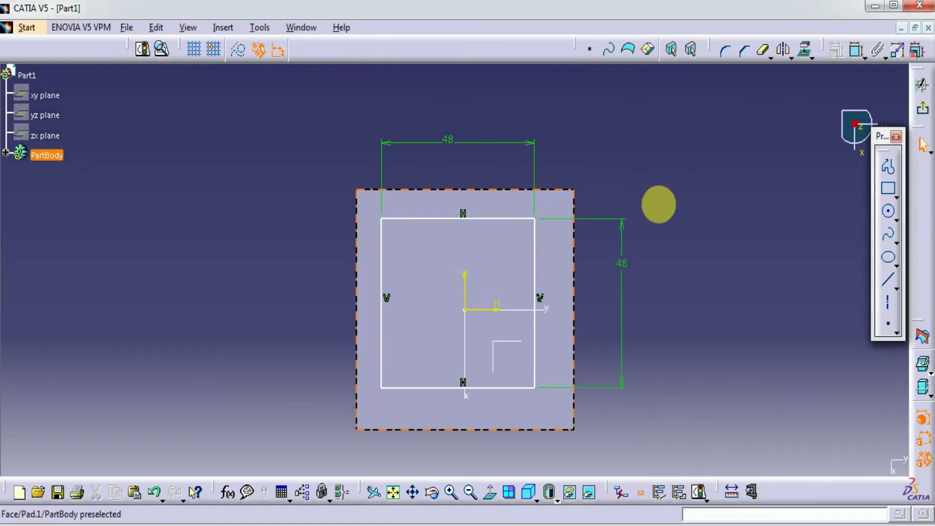
# Constrain the square's left and right sides to be symmetric about the sketch's vertical axis
pyautogui.click(855, 49)
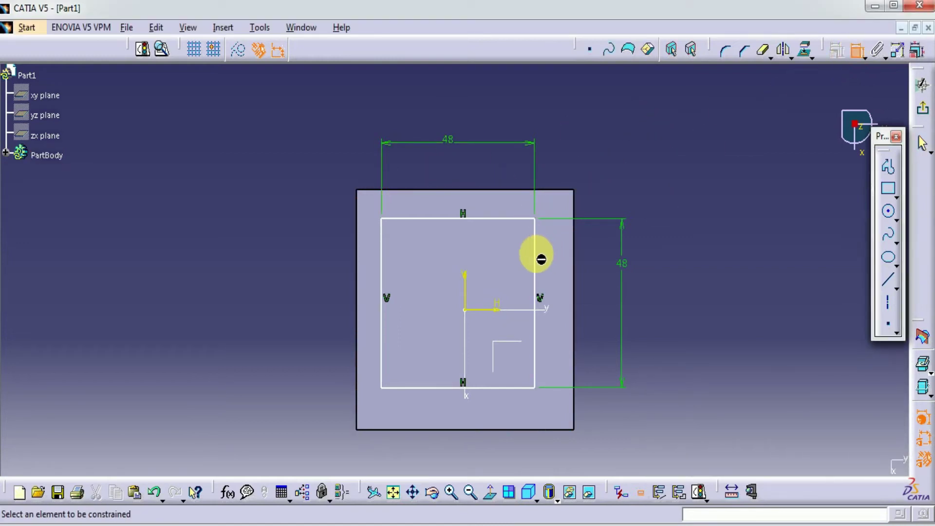
pyautogui.click(535, 252)
pyautogui.click(381, 263)
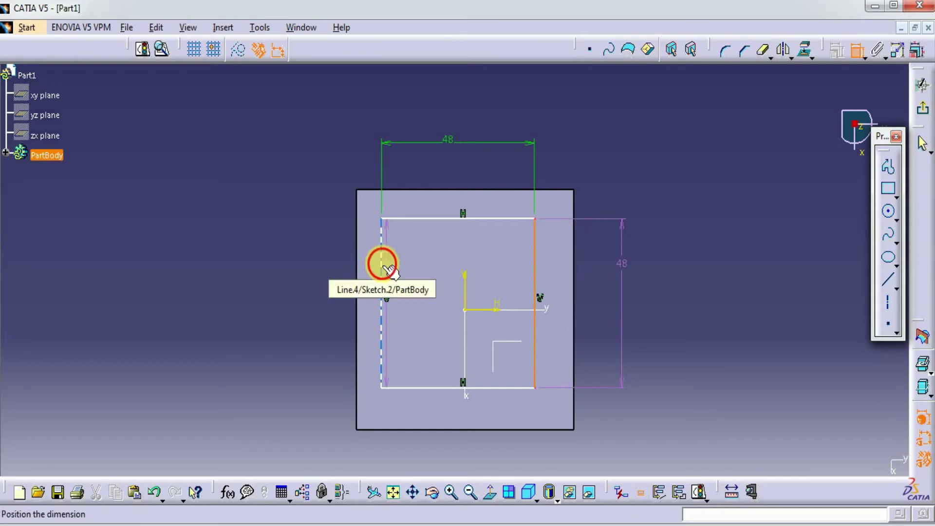
pyautogui.rightClick(604, 140)
pyautogui.click(628, 294)
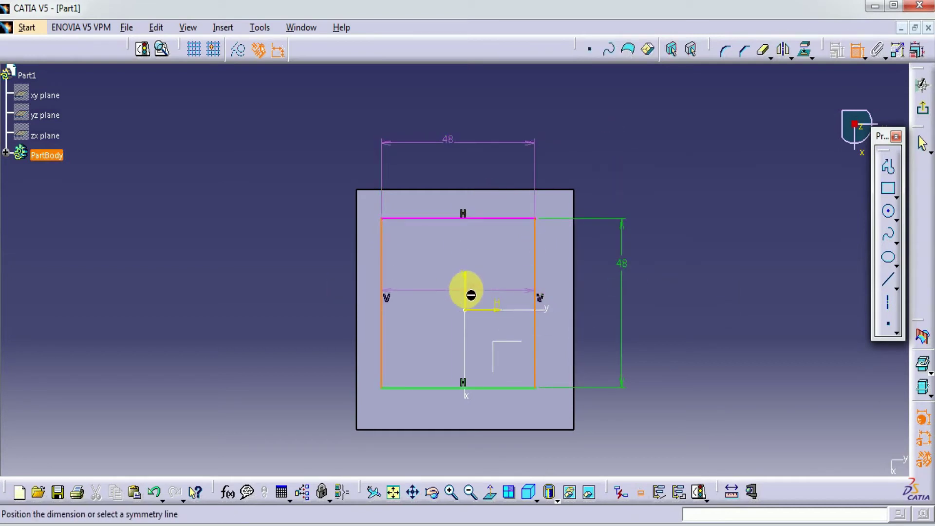
pyautogui.click(465, 291)
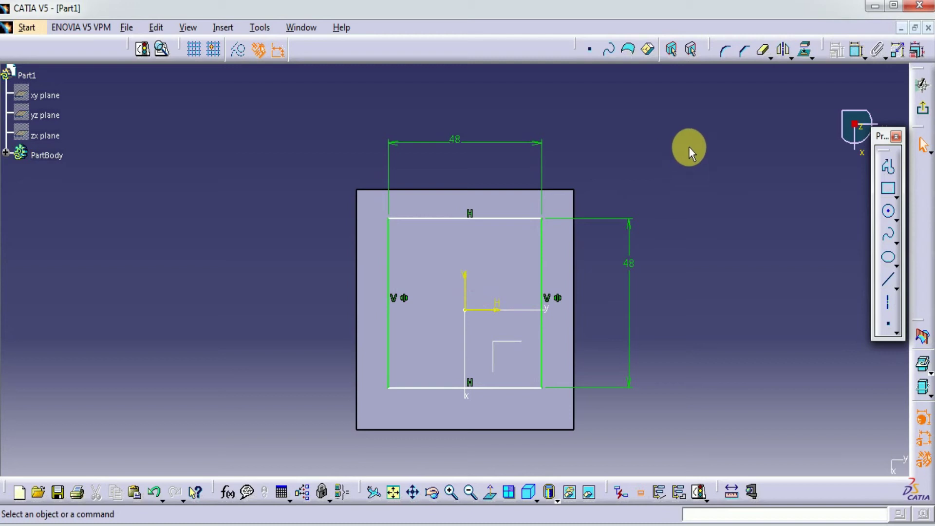
# Constrain the square's upper and lower sides to be symmetric about the sketch's horizontal axis
pyautogui.click(855, 50)
pyautogui.click(492, 220)
pyautogui.click(484, 388)
pyautogui.rightClick(734, 236)
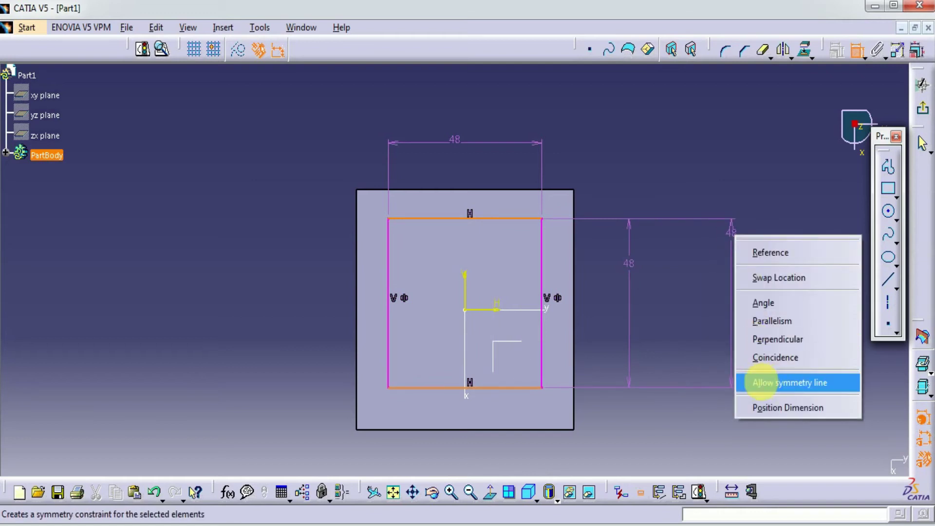
pyautogui.click(755, 382)
pyautogui.click(484, 309)
pyautogui.click(711, 213)
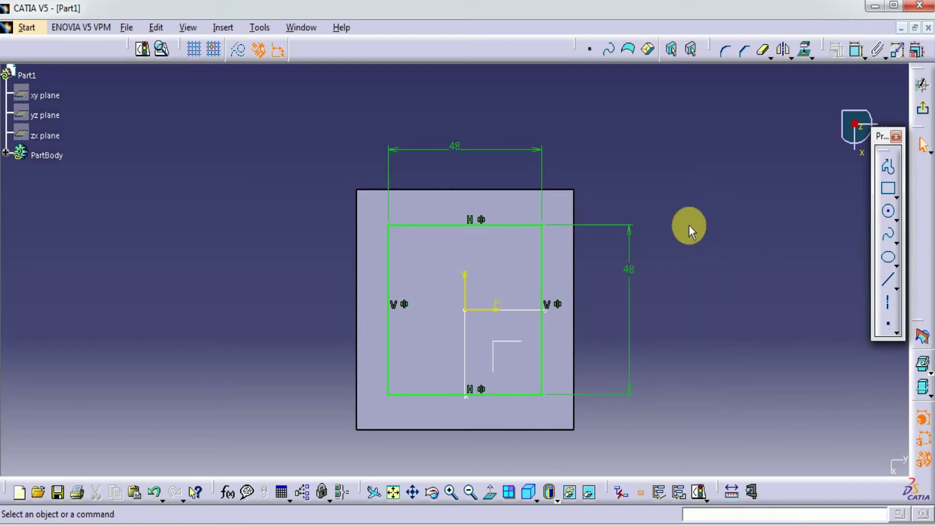
# Exit the sketch and pad the 48 mm square upward with a length of 42-15 mm
pyautogui.click(922, 87)
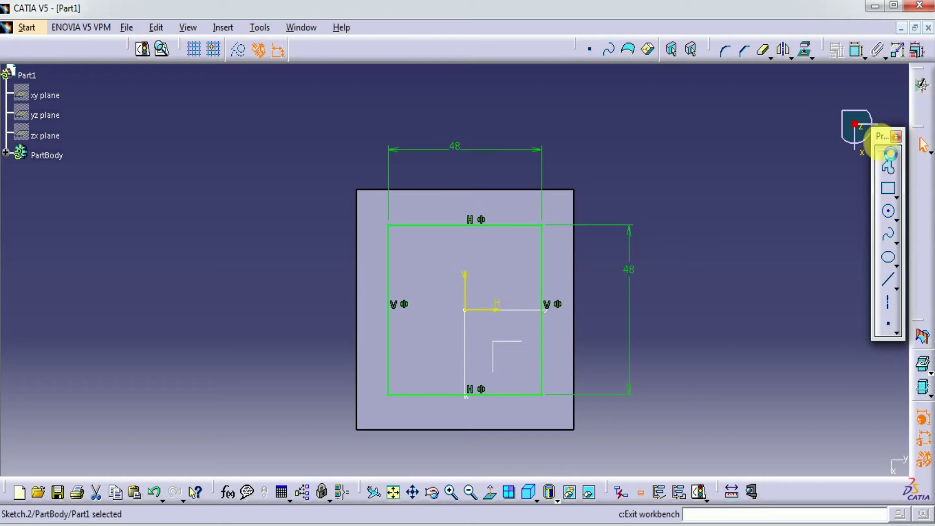
pyautogui.click(424, 50)
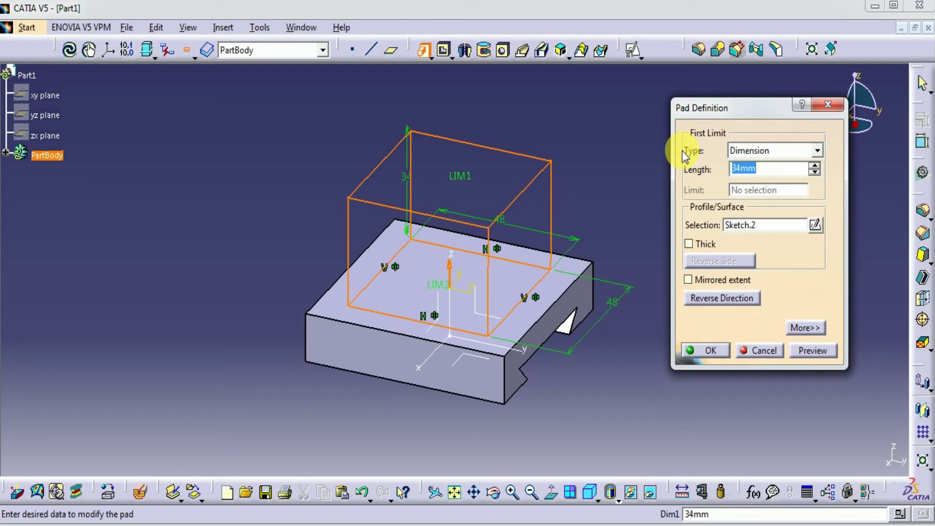
pyautogui.write('42')
pyautogui.write('-15')
pyautogui.press('Return')
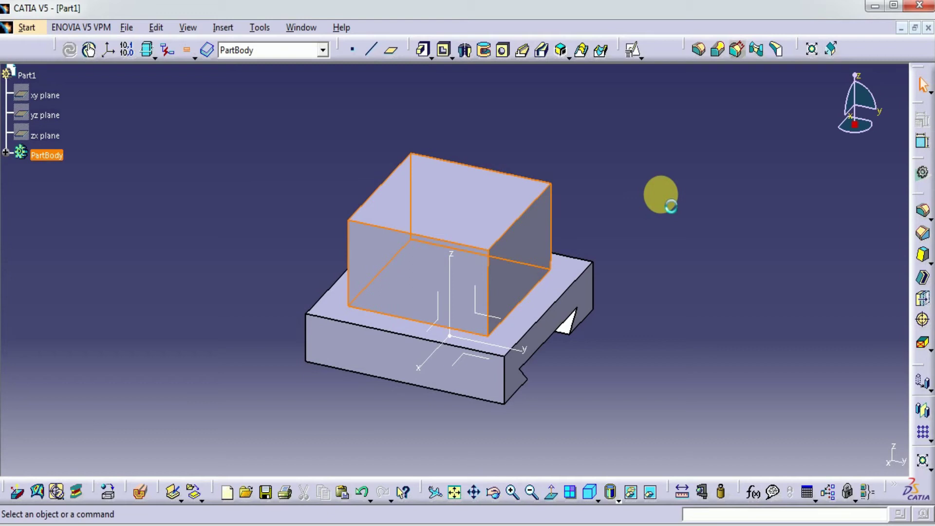
pyautogui.click(660, 194)
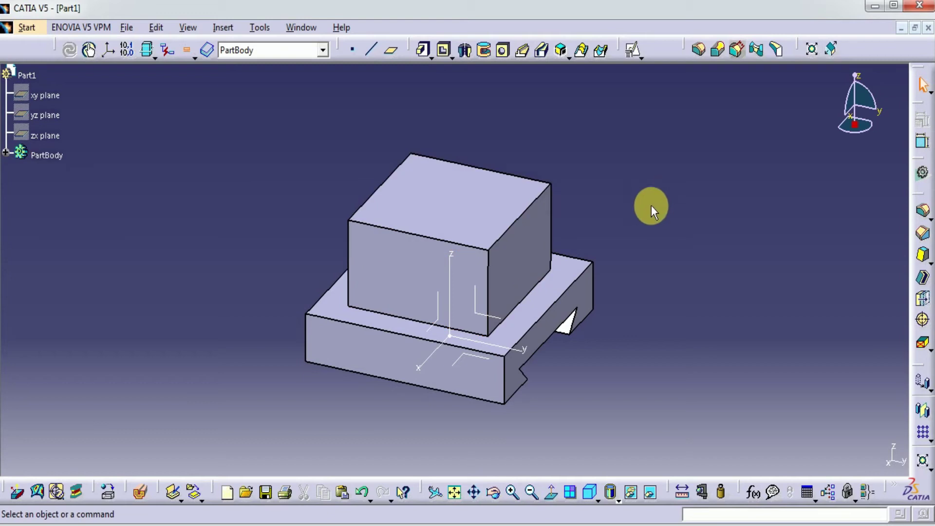
# Start a draft with a 20 degree angle and select all four side faces of the upper block
pyautogui.moveTo(671, 203); pyautogui.dragTo(707, 203, button='middle')
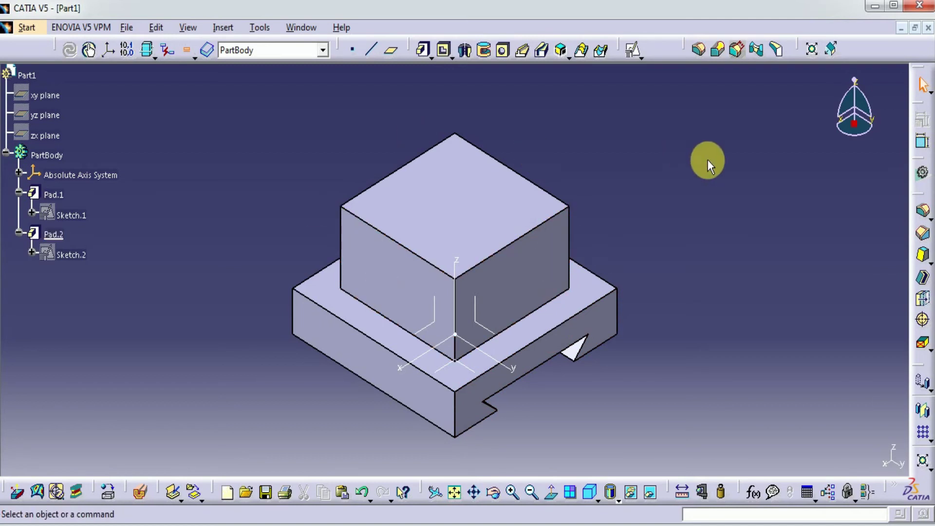
pyautogui.click(924, 258)
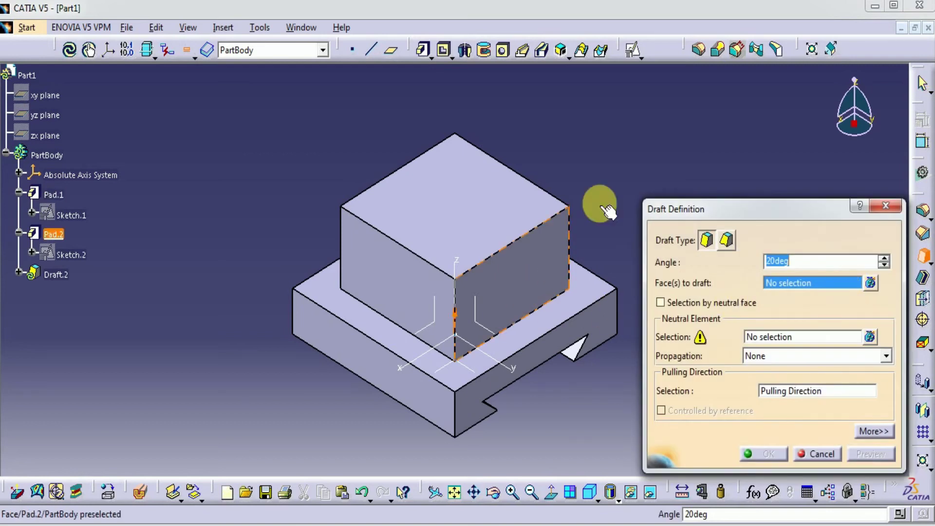
pyautogui.click(517, 263)
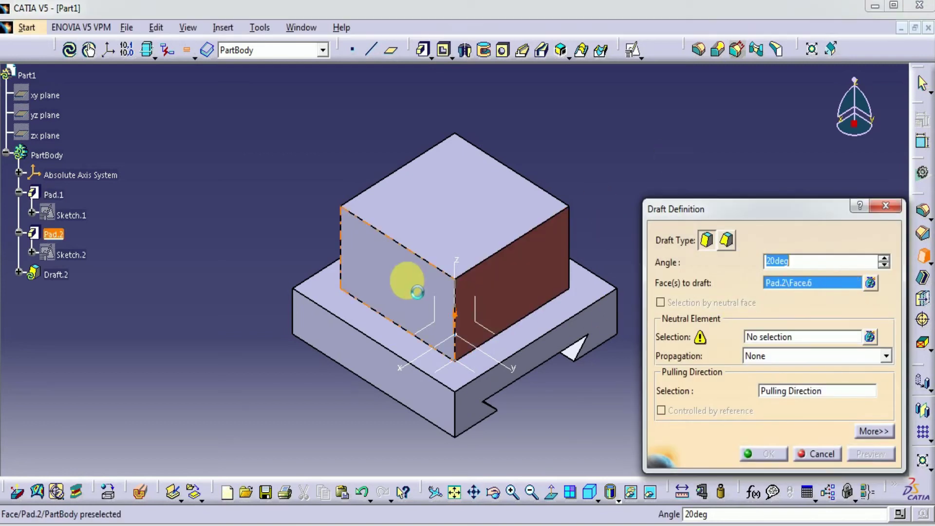
pyautogui.click(423, 271)
pyautogui.moveTo(460, 390); pyautogui.dragTo(287, 366, button='middle')
pyautogui.moveTo(592, 368); pyautogui.dragTo(492, 321, button='middle')
pyautogui.click(492, 321)
pyautogui.click(518, 285)
pyautogui.moveTo(340, 342); pyautogui.dragTo(765, 319, button='middle')
pyautogui.click(589, 470)
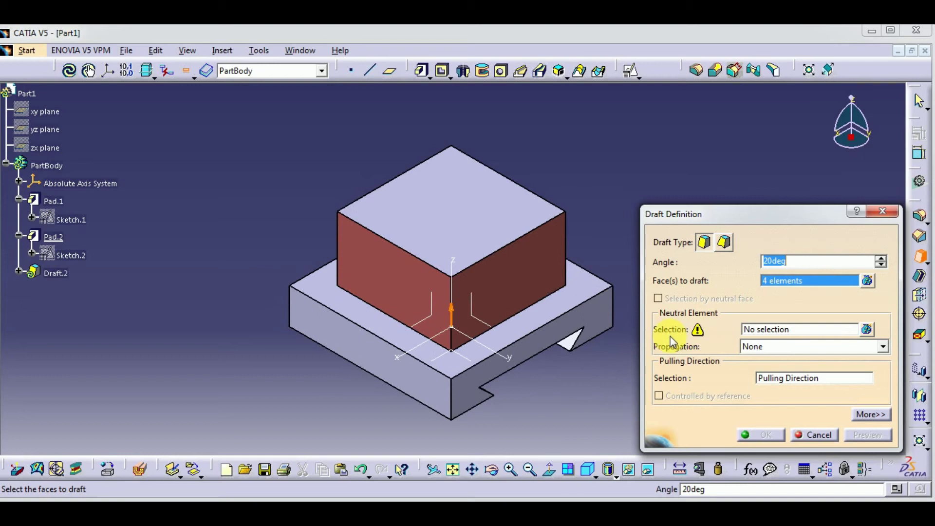
# Set the upper block's top face as the draft's neutral element, then preview and apply the draft
pyautogui.click(764, 329)
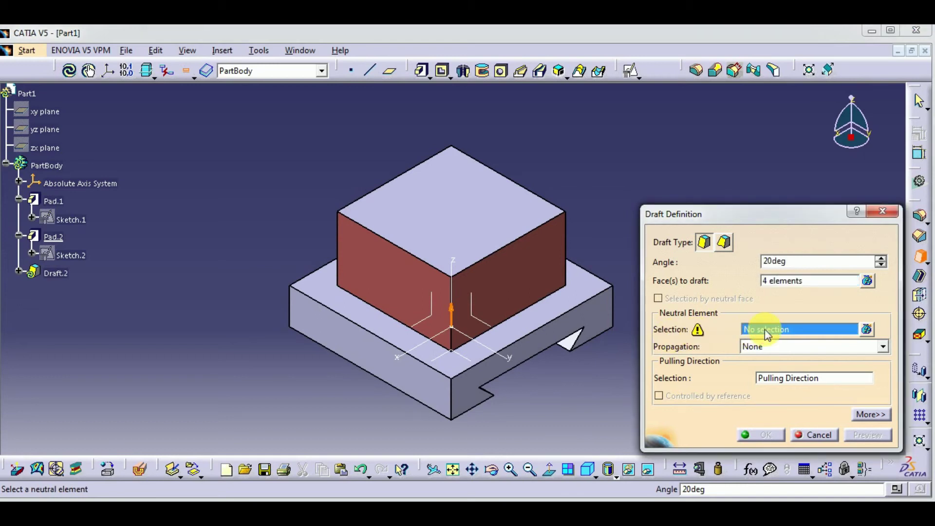
pyautogui.click(496, 219)
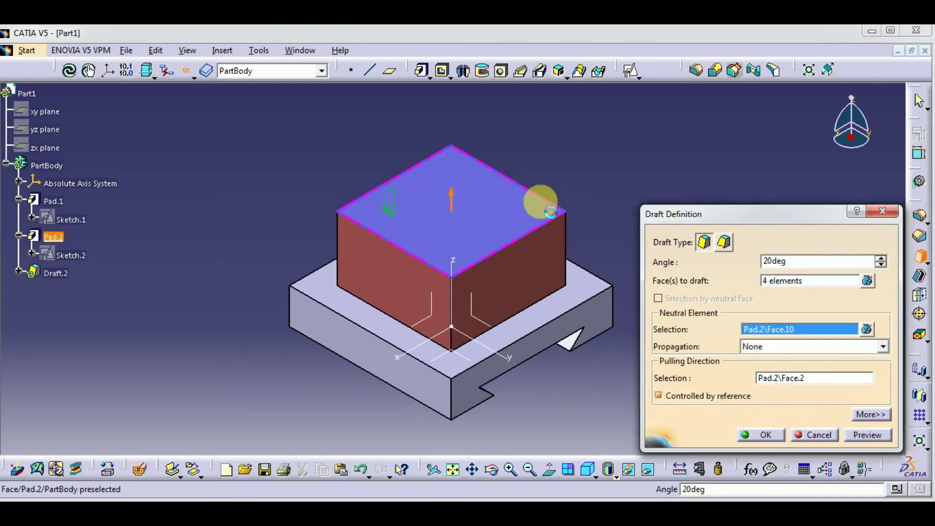
pyautogui.moveTo(626, 177); pyautogui.dragTo(567, 188, button='middle')
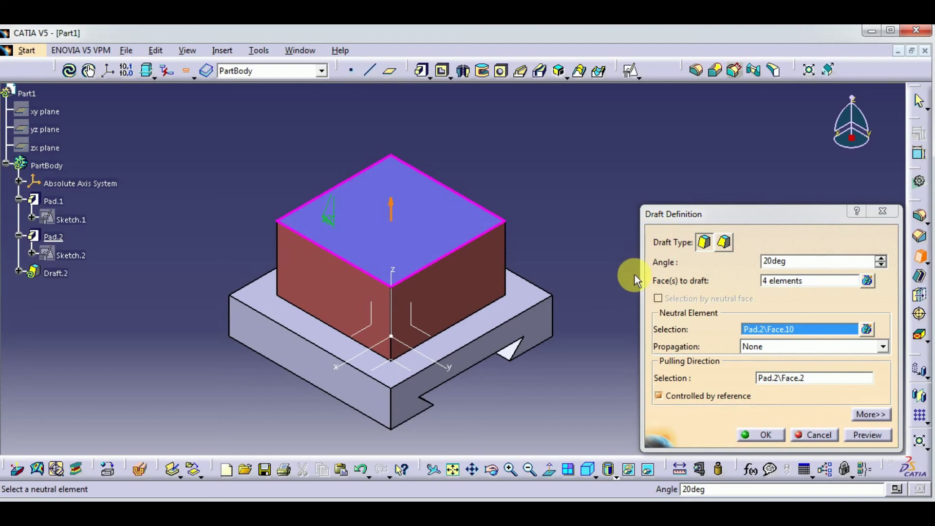
pyautogui.click(864, 435)
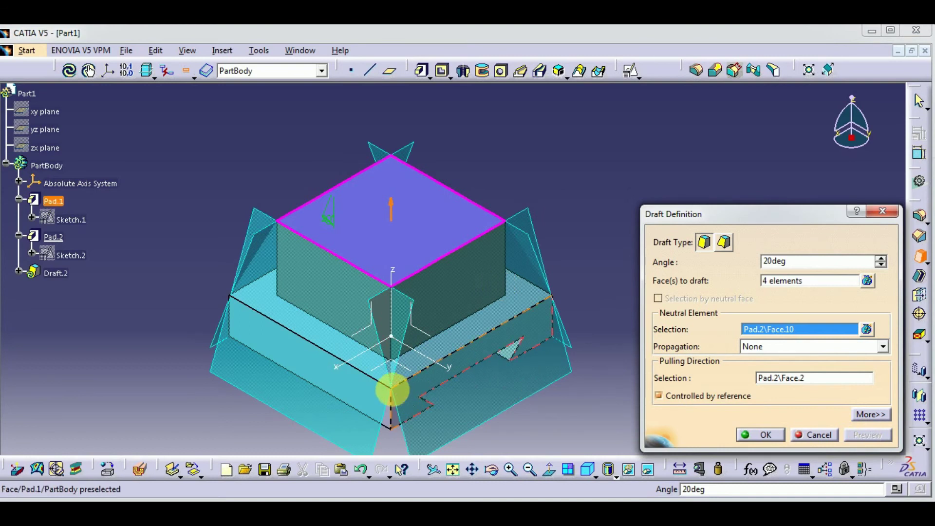
pyautogui.click(764, 435)
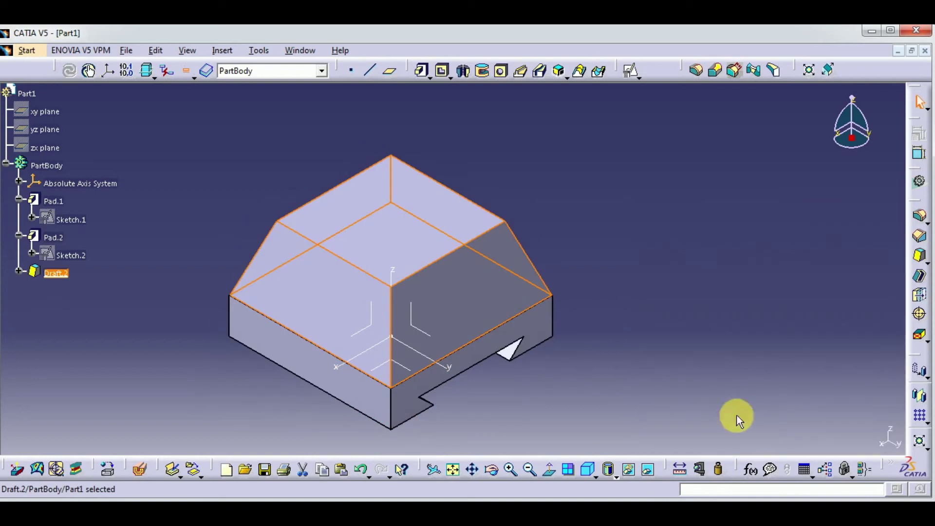
# Open a new sketch on the YZ plane of the absolute axis system
pyautogui.moveTo(371, 396); pyautogui.dragTo(600, 185, button='middle')
pyautogui.moveTo(470, 131); pyautogui.dragTo(528, 162, button='middle')
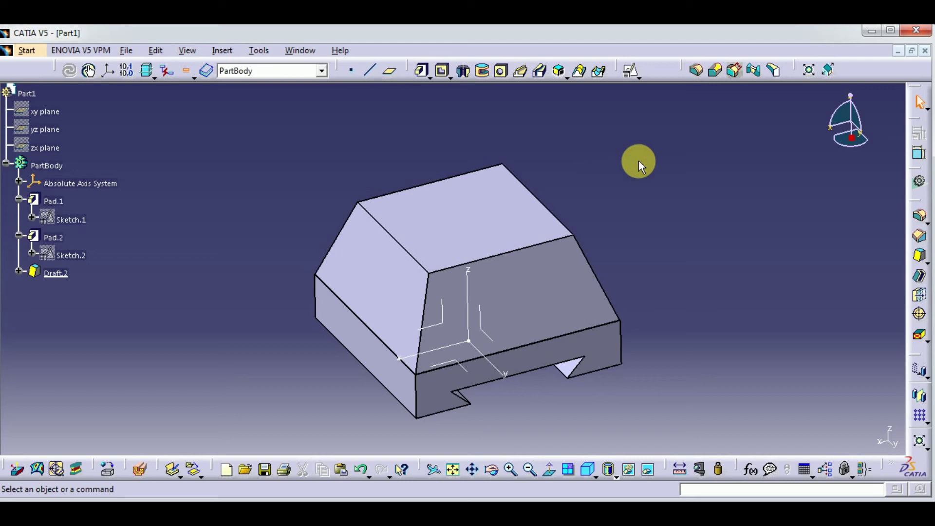
pyautogui.click(582, 351)
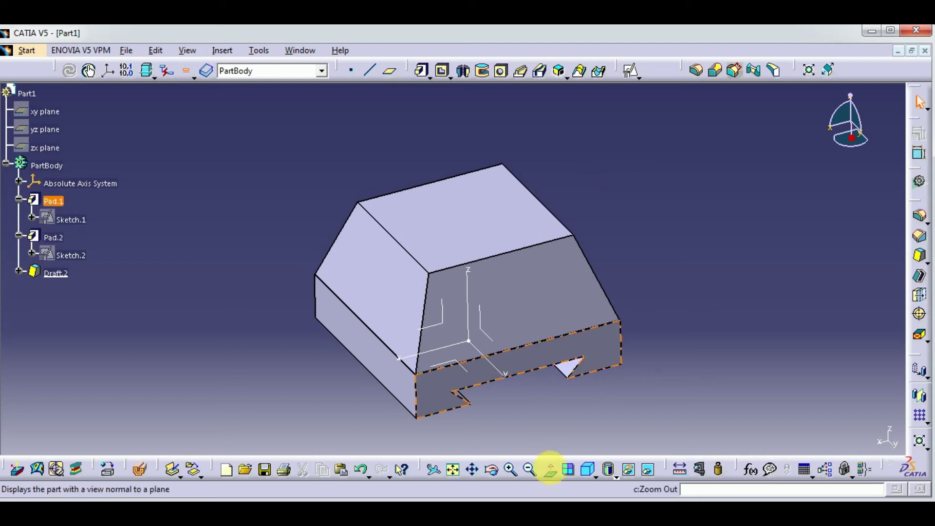
pyautogui.click(596, 477)
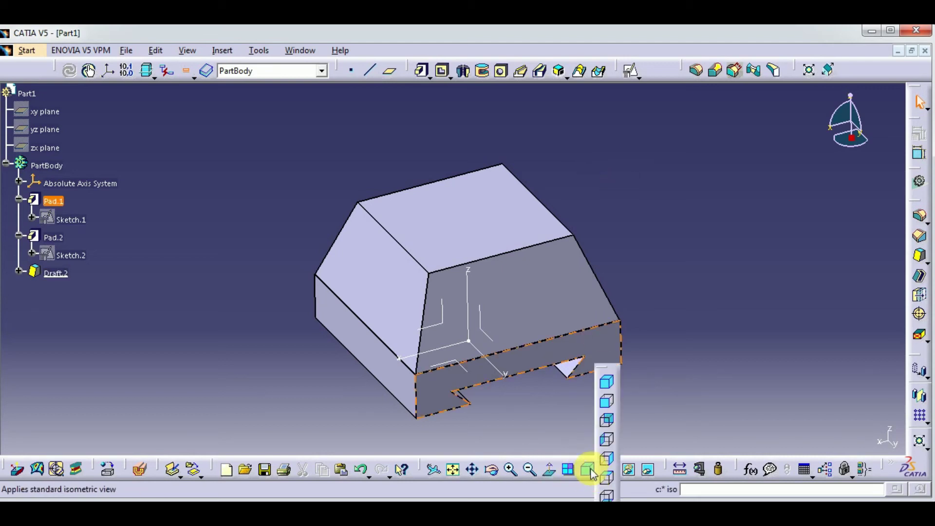
pyautogui.click(590, 475)
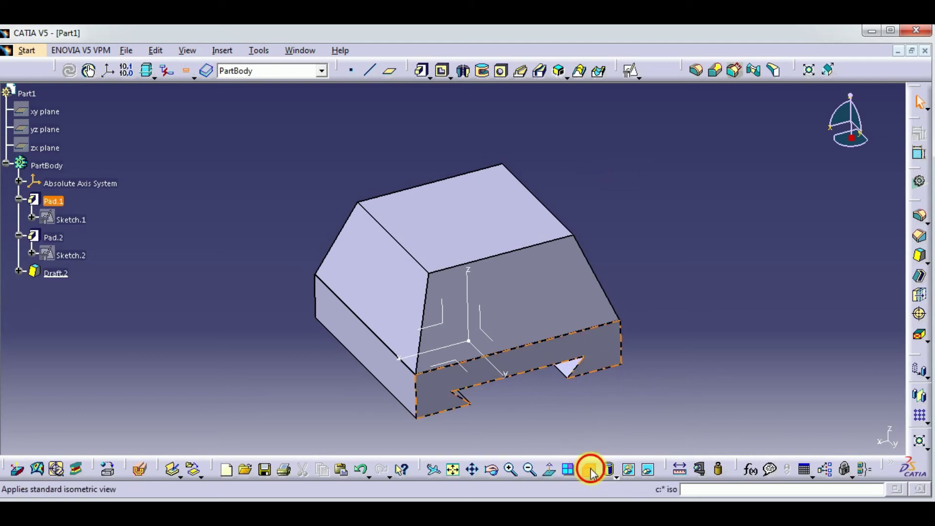
pyautogui.click(504, 329)
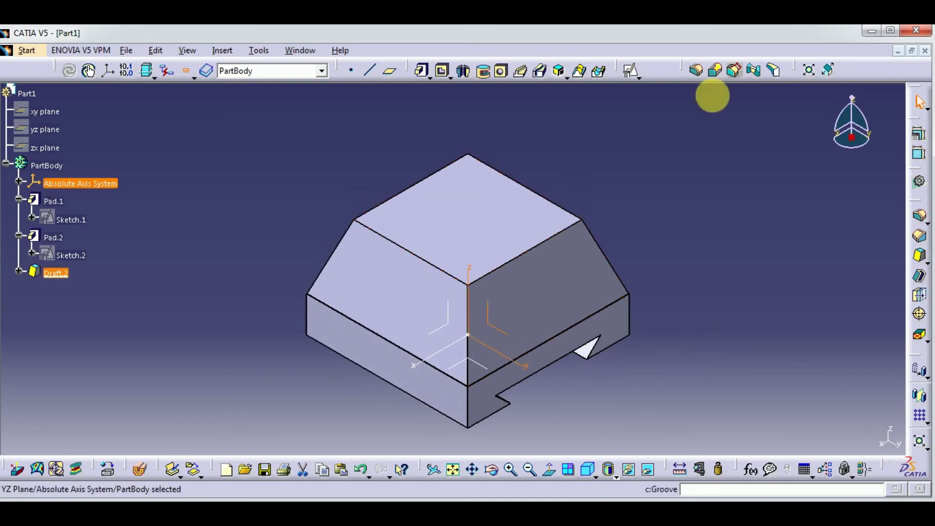
pyautogui.click(629, 71)
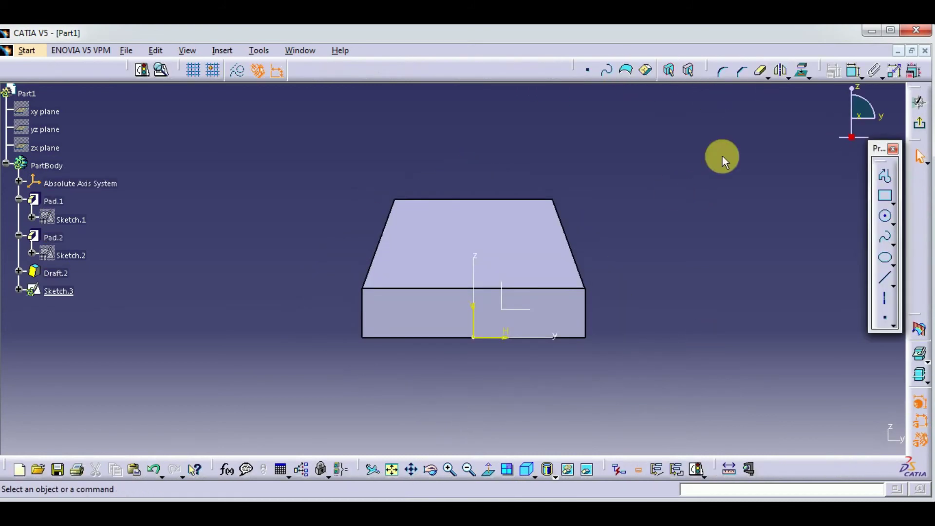
# Sketch a rectangle about 11 mm wide and 11 mm high just above the block, near the vertical axis
pyautogui.click(885, 196)
pyautogui.click(460, 145)
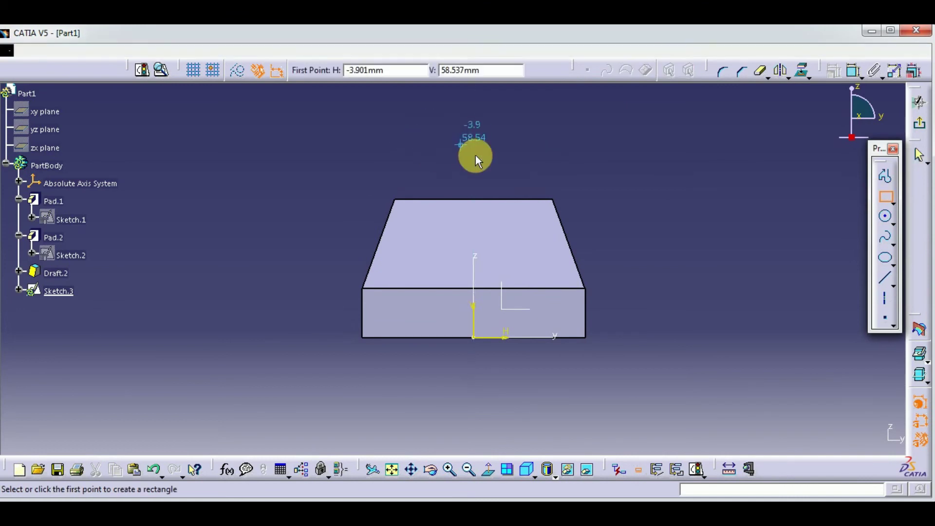
pyautogui.click(497, 181)
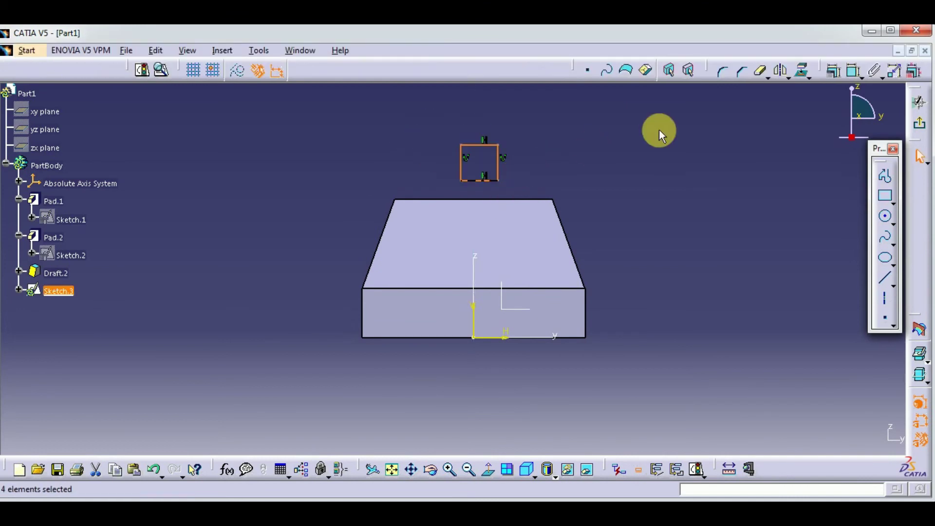
# Constrain the small rectangle's left and right sides to be symmetric about the sketch's vertical axis
pyautogui.click(853, 71)
pyautogui.click(498, 166)
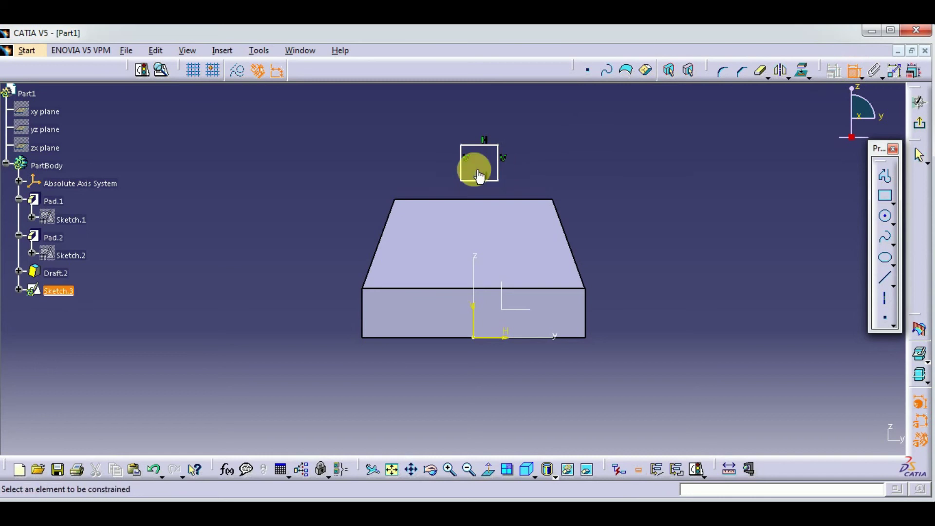
pyautogui.click(461, 168)
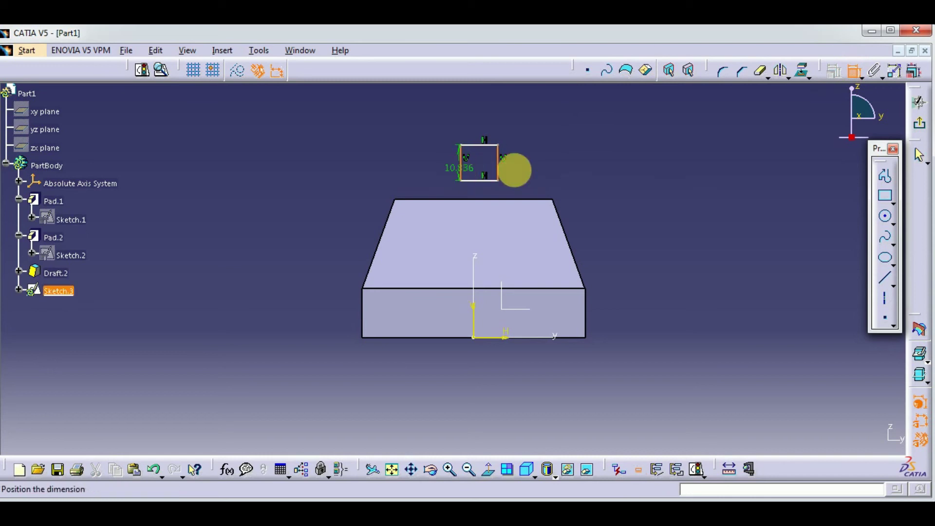
pyautogui.rightClick(583, 173)
pyautogui.click(628, 305)
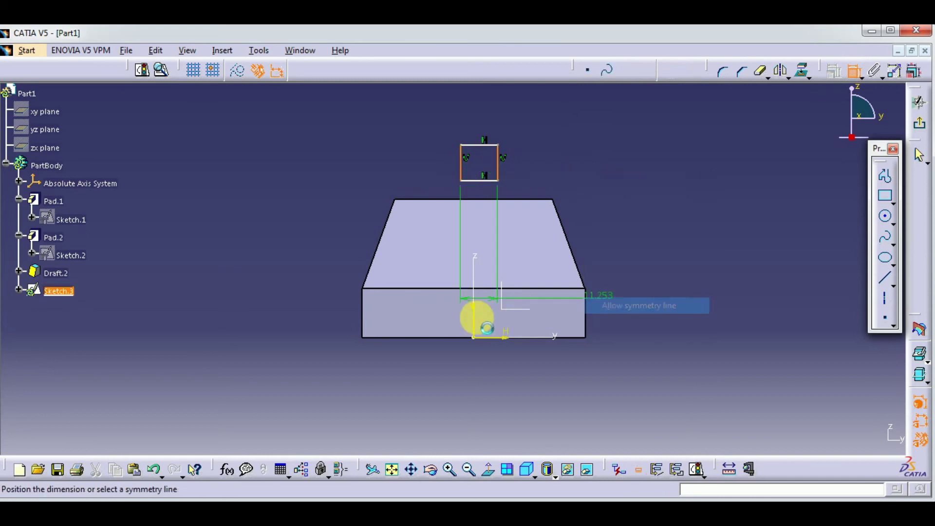
pyautogui.click(474, 321)
# Constrain the small rectangle's upper side to coincide with the block's top edge
pyautogui.click(853, 72)
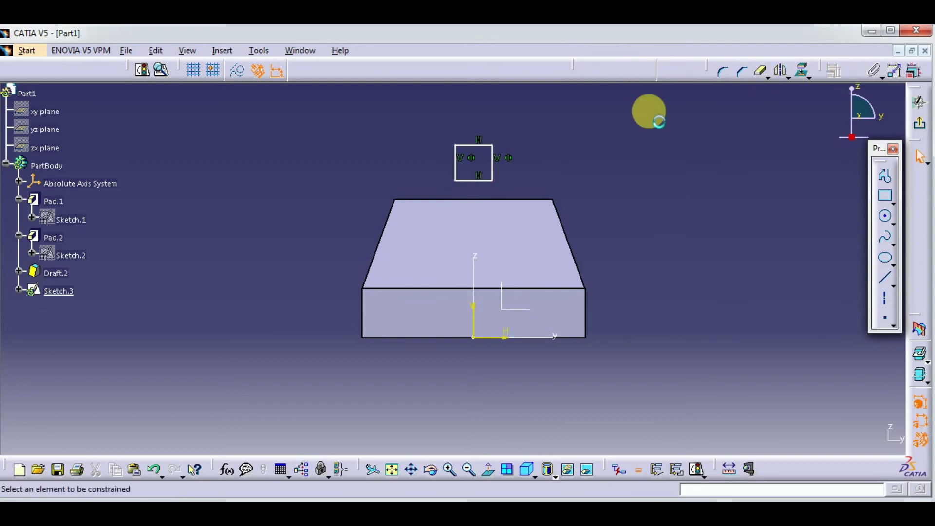
pyautogui.click(486, 145)
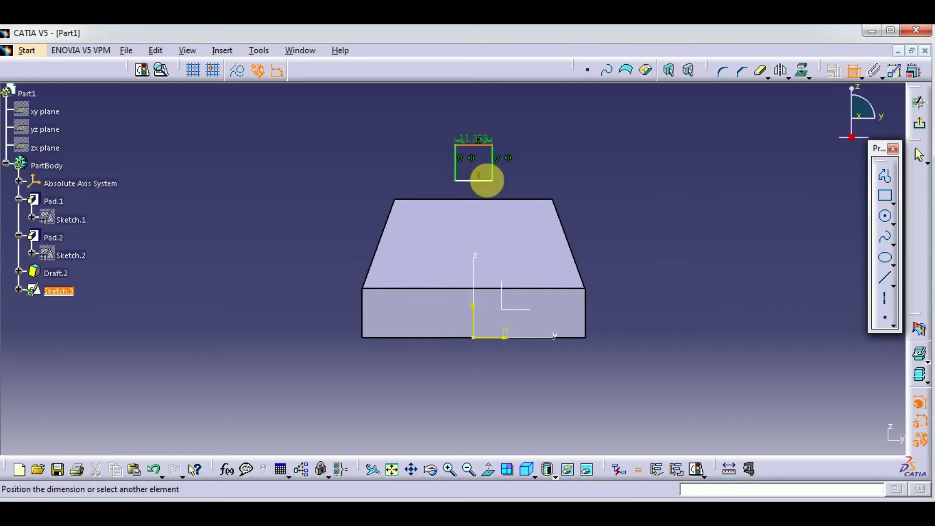
pyautogui.click(488, 199)
pyautogui.rightClick(620, 151)
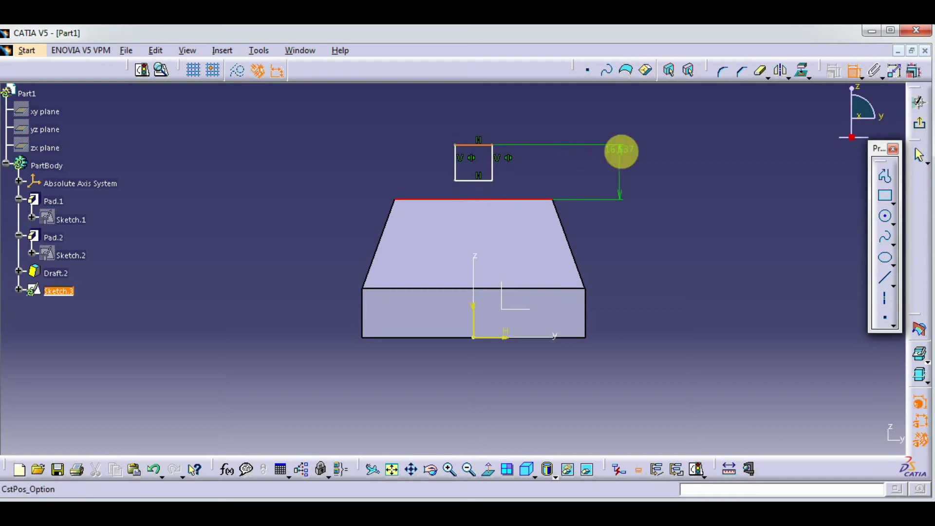
pyautogui.click(614, 138)
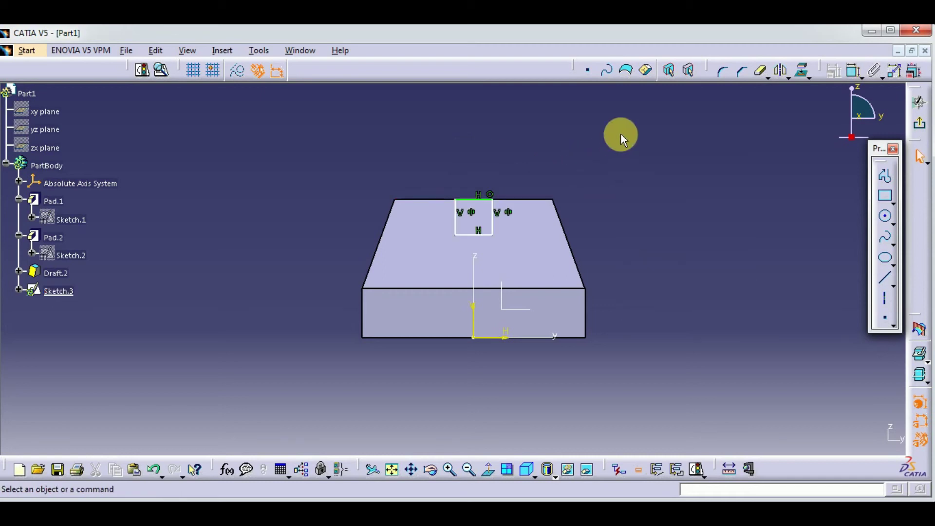
# Dimension the small rectangle's height and set it to 15 mm
pyautogui.click(853, 71)
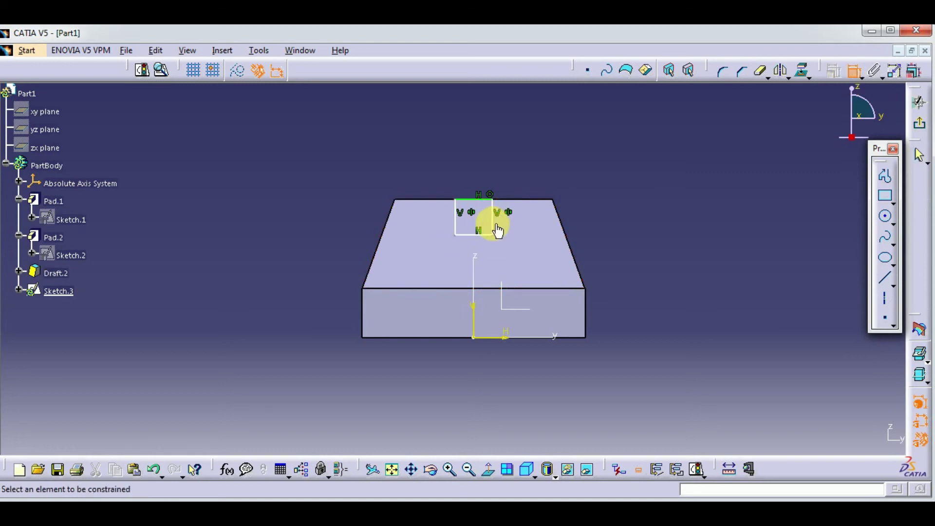
pyautogui.click(497, 225)
pyautogui.click(628, 218)
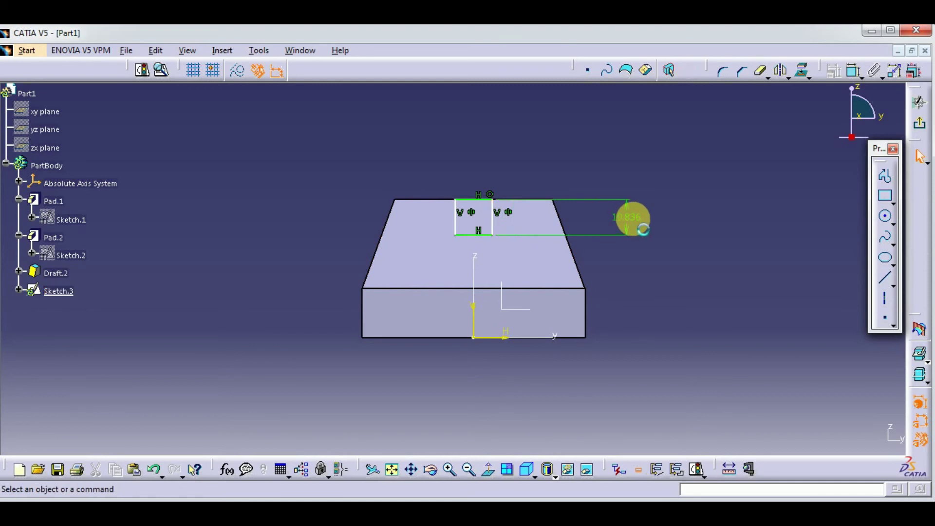
pyautogui.doubleClick(633, 219)
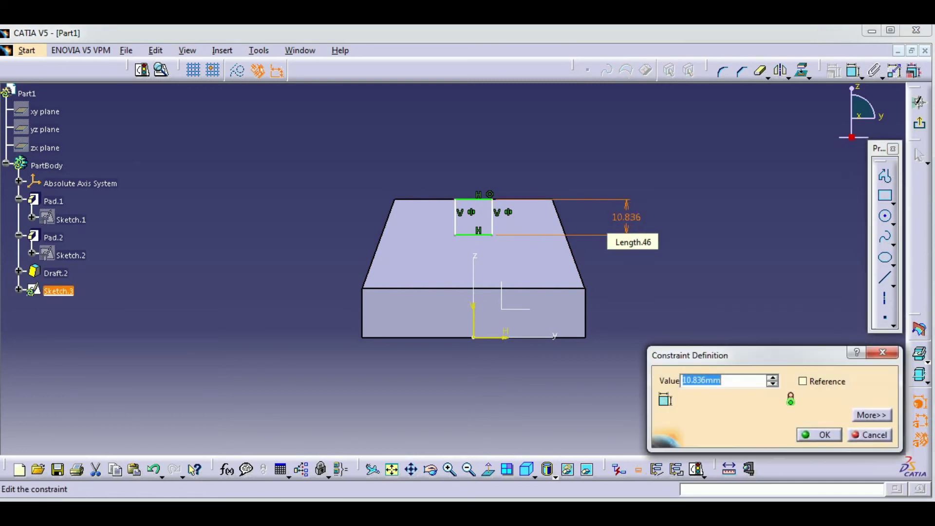
pyautogui.press('Return')
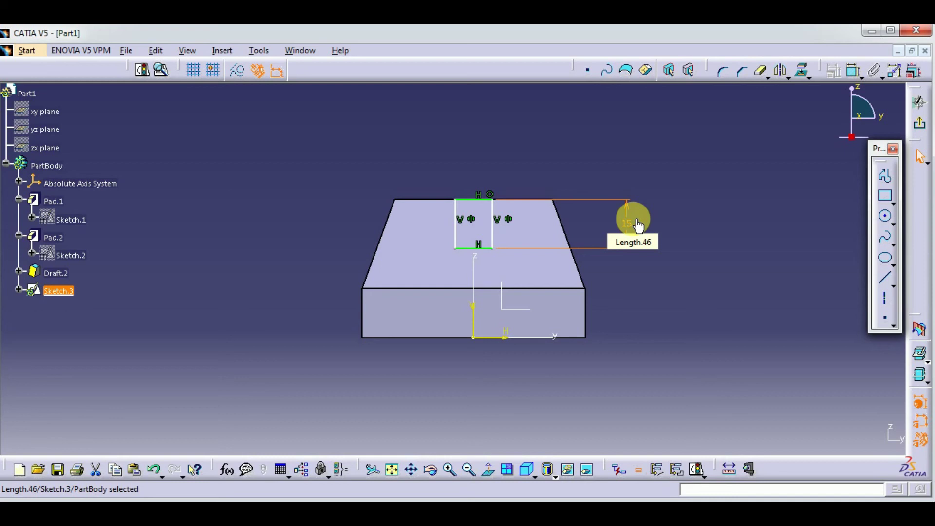
# Dimension the small rectangle's upper side and set its width to 18 mm
pyautogui.click(853, 70)
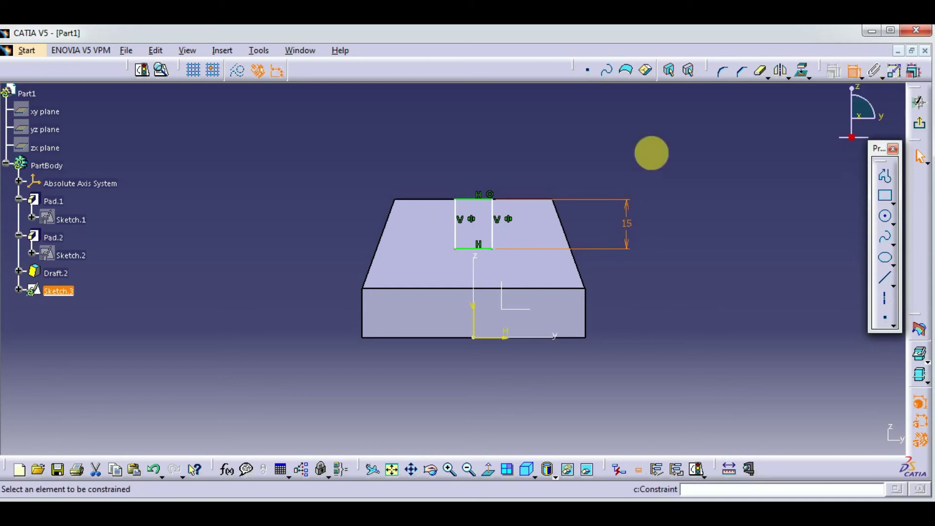
pyautogui.click(471, 199)
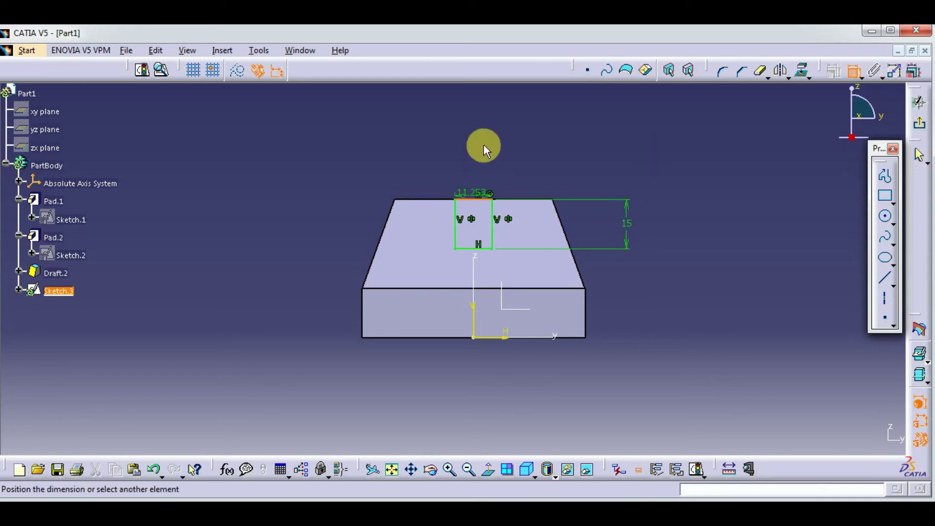
pyautogui.click(532, 137)
pyautogui.doubleClick(538, 138)
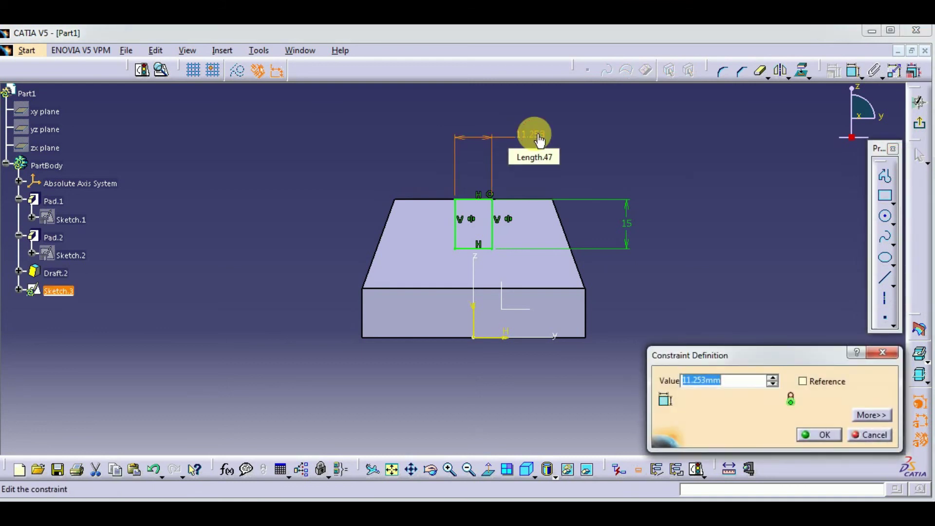
pyautogui.write('18')
pyautogui.press('Return')
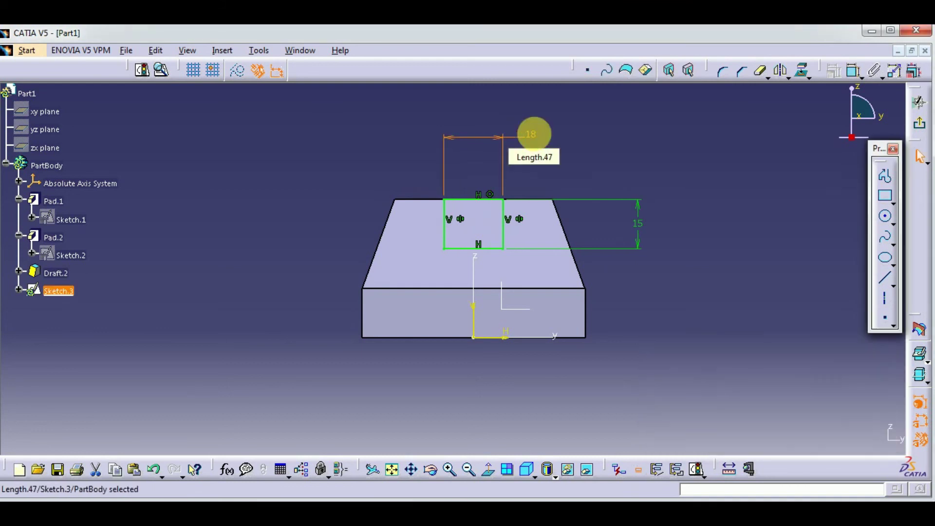
# Finish the sketch and cut its rectangle through the upper block as a pocket 27 mm deep with mirrored extent
pyautogui.click(921, 128)
pyautogui.click(442, 71)
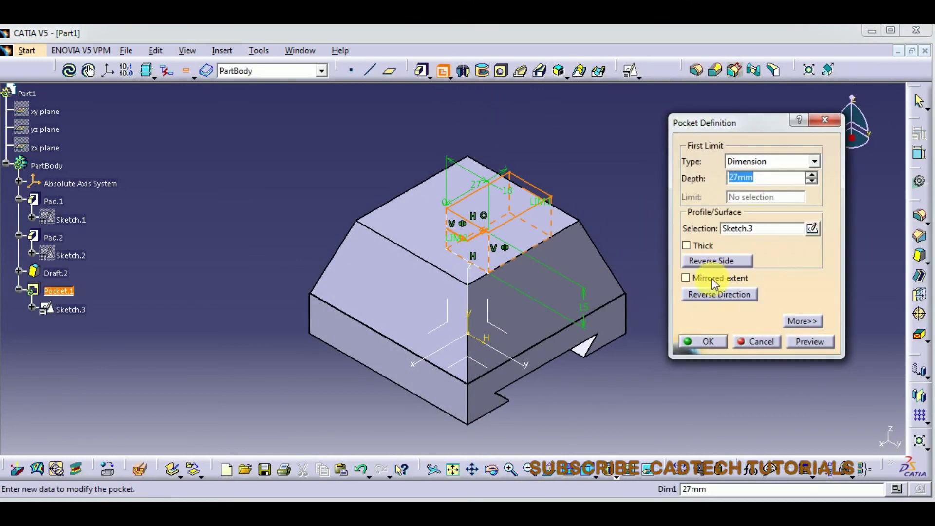
pyautogui.click(714, 280)
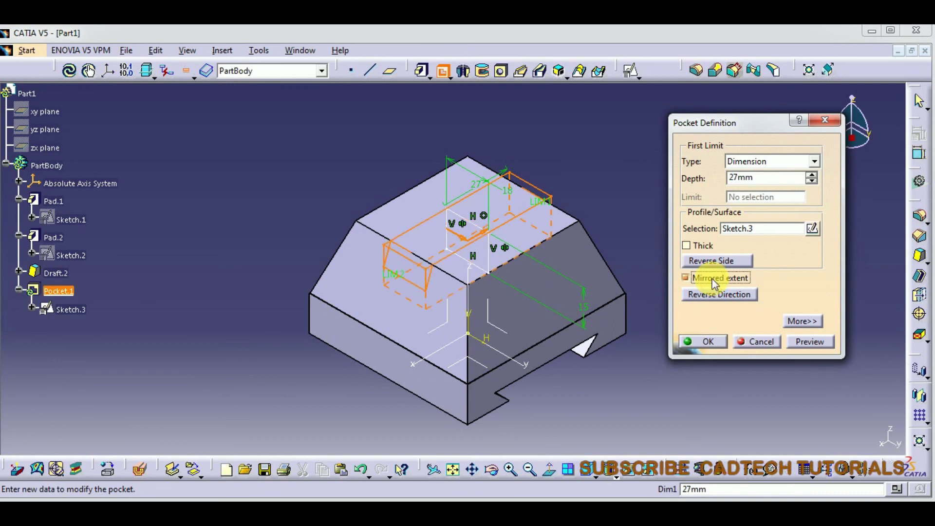
pyautogui.click(710, 341)
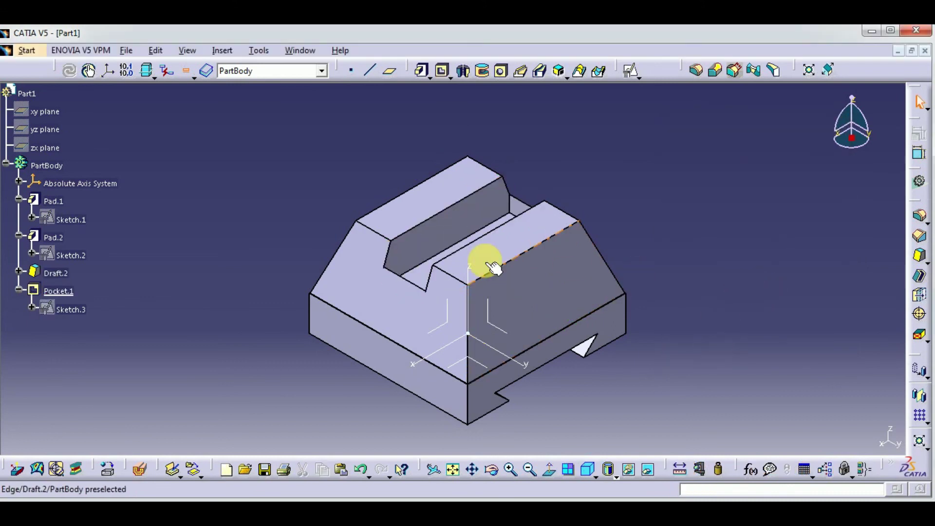
# Edit the upper slot's pocket and set its depth to 35 mm
pyautogui.click(55, 291)
pyautogui.doubleClick(55, 290)
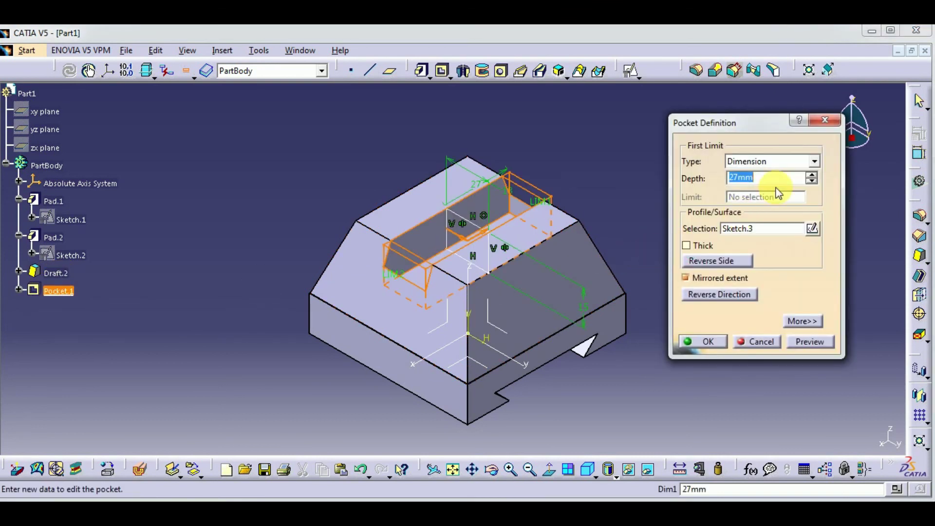
pyautogui.click(813, 342)
pyautogui.click(764, 183)
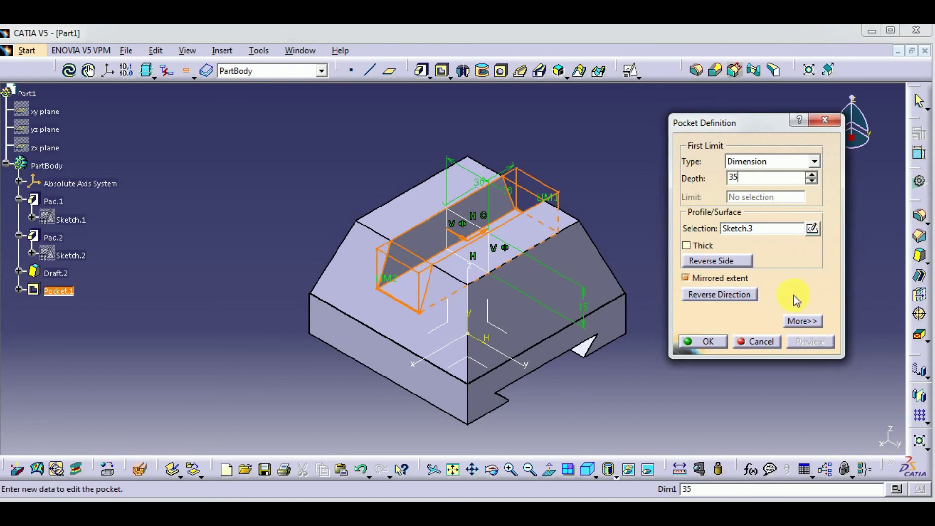
pyautogui.click(721, 344)
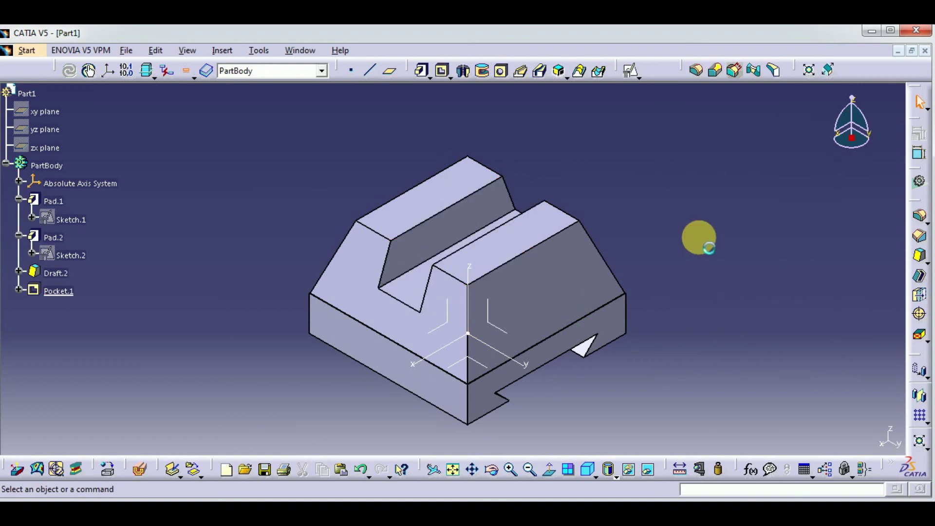
# Show the part in isometric view and collapse the PartBody branch of the specification tree
pyautogui.moveTo(623, 373); pyautogui.dragTo(639, 359, button='middle')
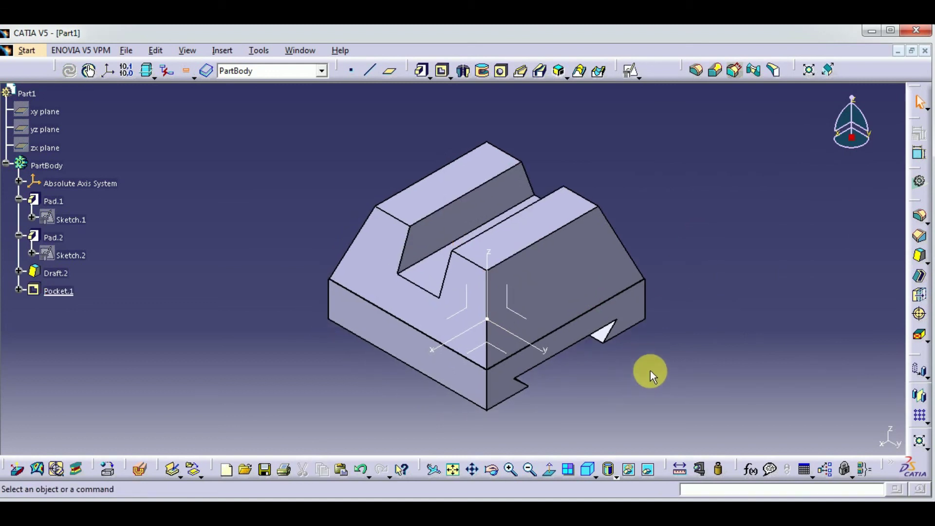
pyautogui.moveTo(679, 374); pyautogui.dragTo(688, 374, button='middle')
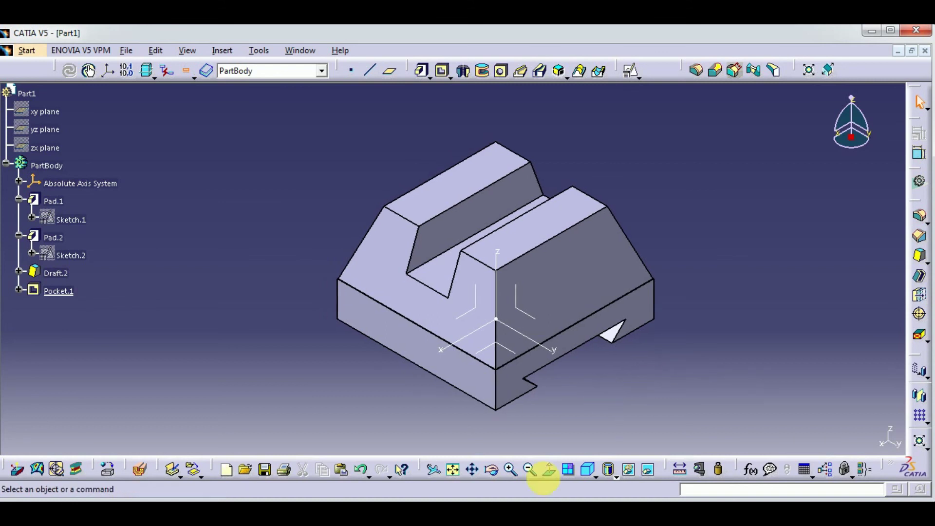
pyautogui.click(590, 469)
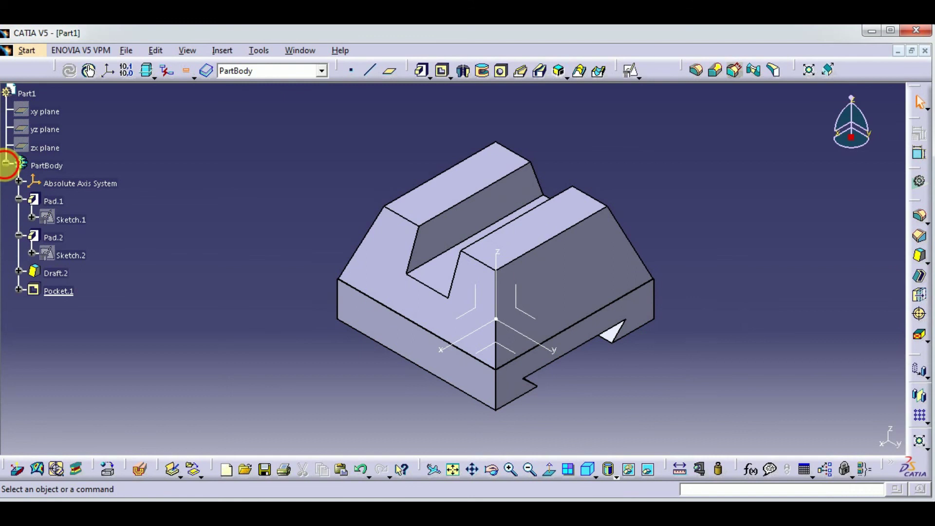
pyautogui.click(5, 164)
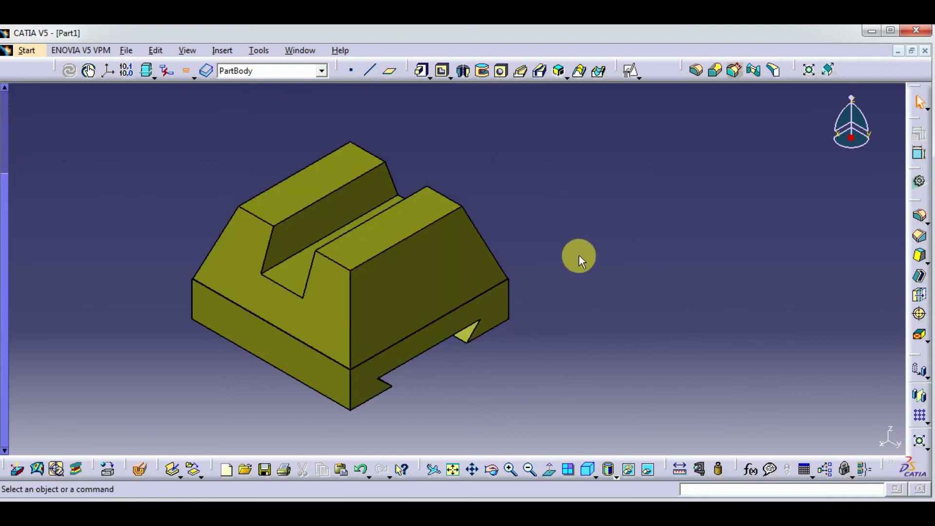
# Examine the finished block from a rotated angle and restore the isometric view
pyautogui.moveTo(578, 256); pyautogui.dragTo(544, 257, button='middle')
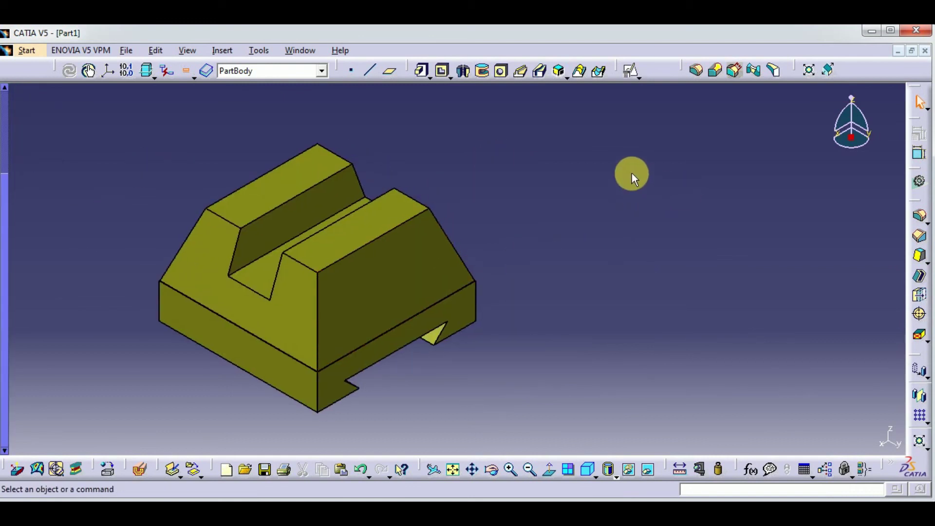
pyautogui.moveTo(202, 389); pyautogui.dragTo(395, 329, button='middle')
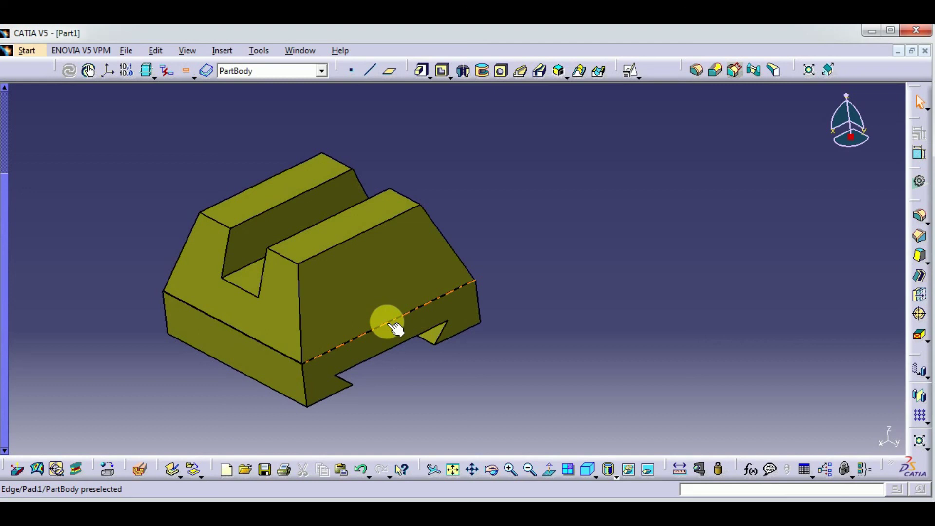
pyautogui.click(588, 470)
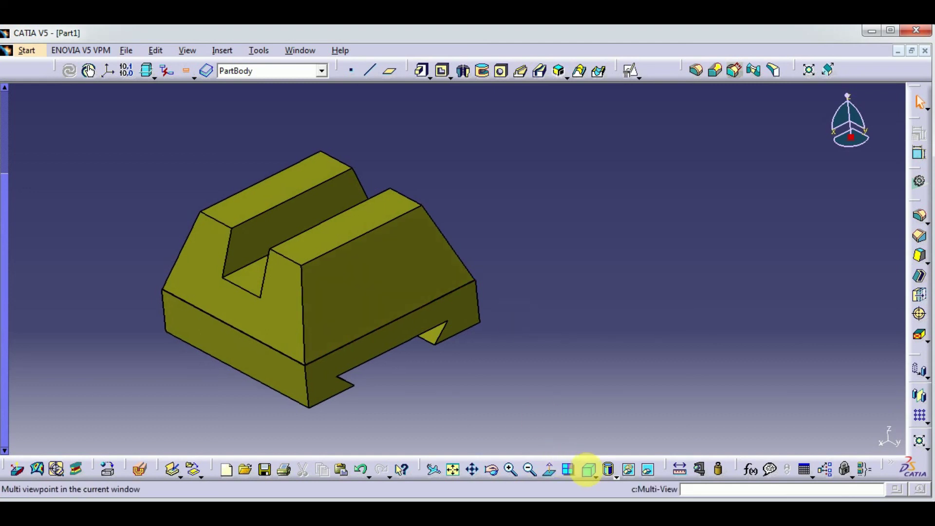